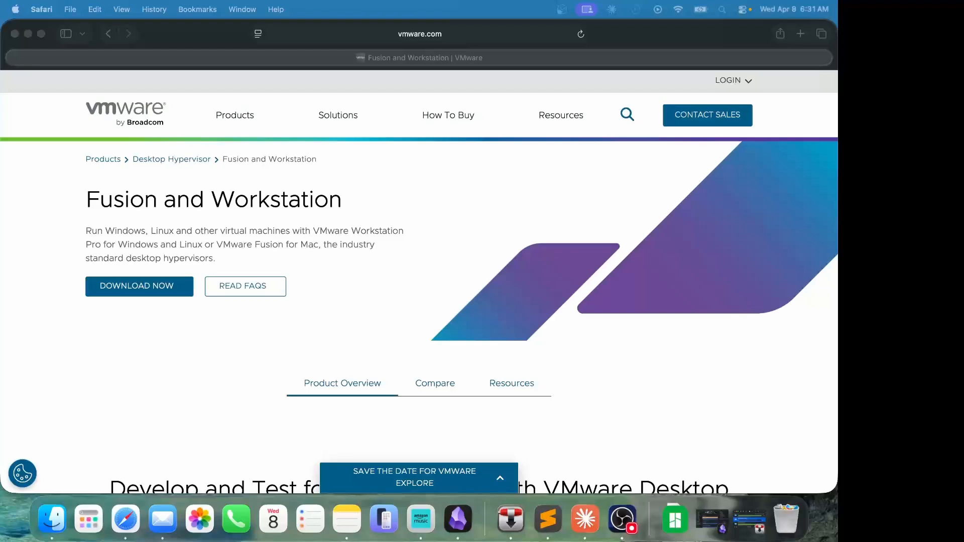
# - From the VMware Fusion search results, open the Fusion and Workstation page and reach Broadcom's sign-in via Download Now
pyautogui.click(108, 35)
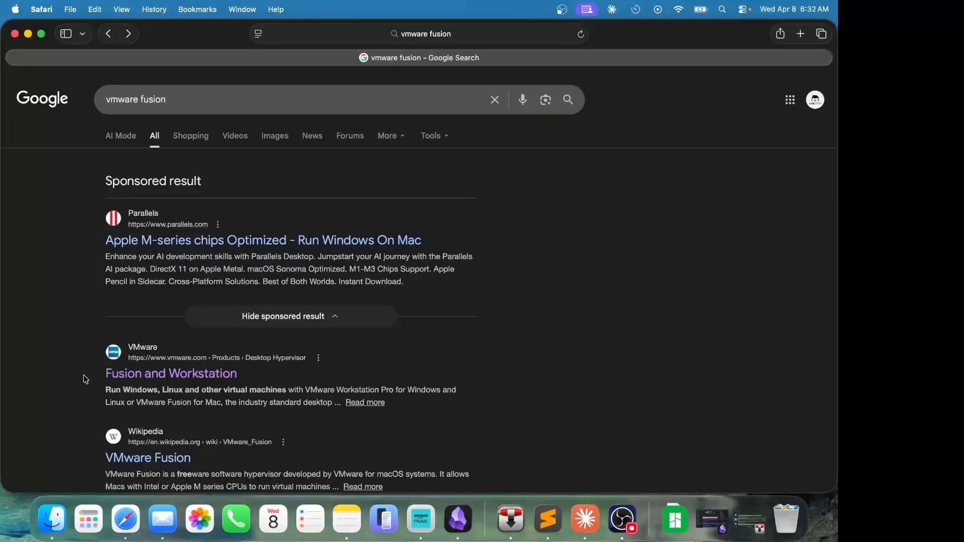
pyautogui.click(125, 377)
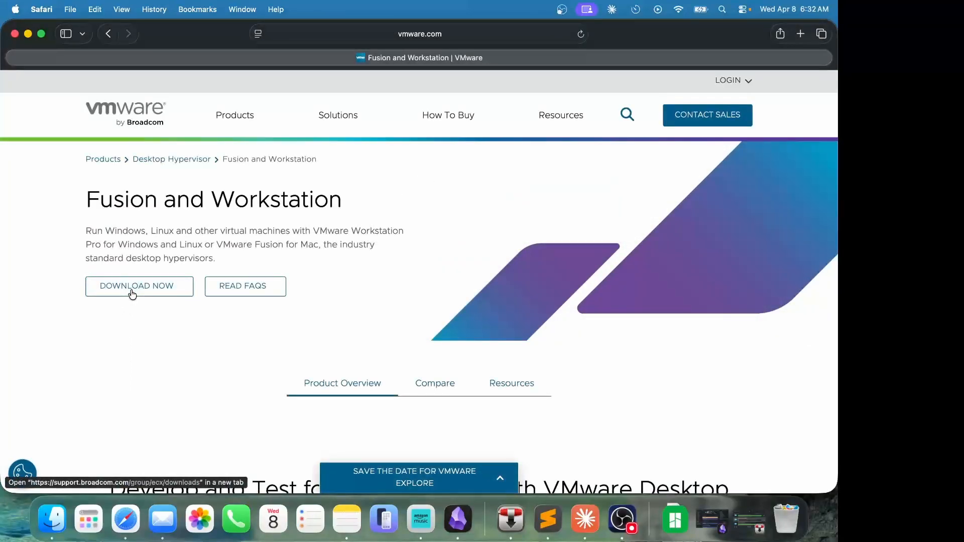
pyautogui.click(132, 293)
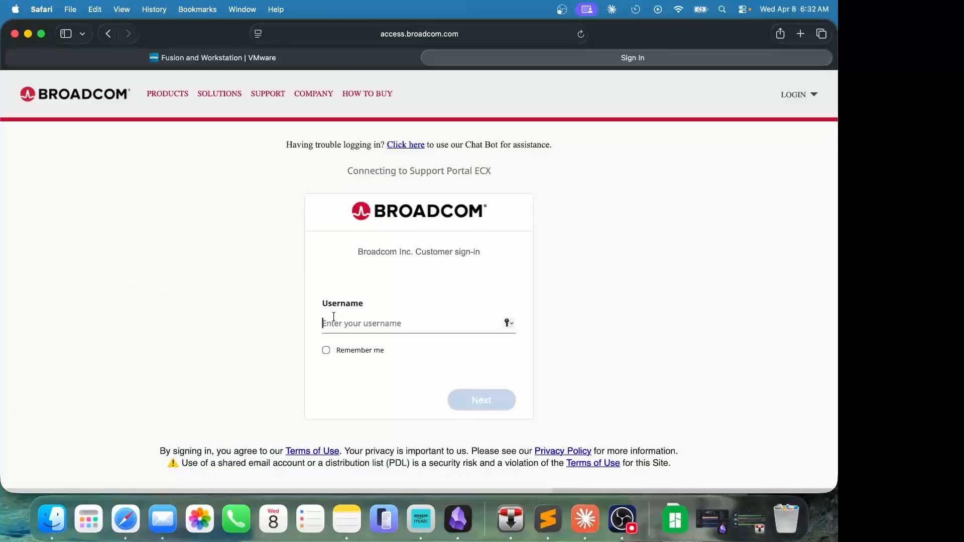
# - Start a Broadcom registration with an email address and the captcha, then confirm the emailed verification code
pyautogui.click(425, 306)
pyautogui.click(803, 98)
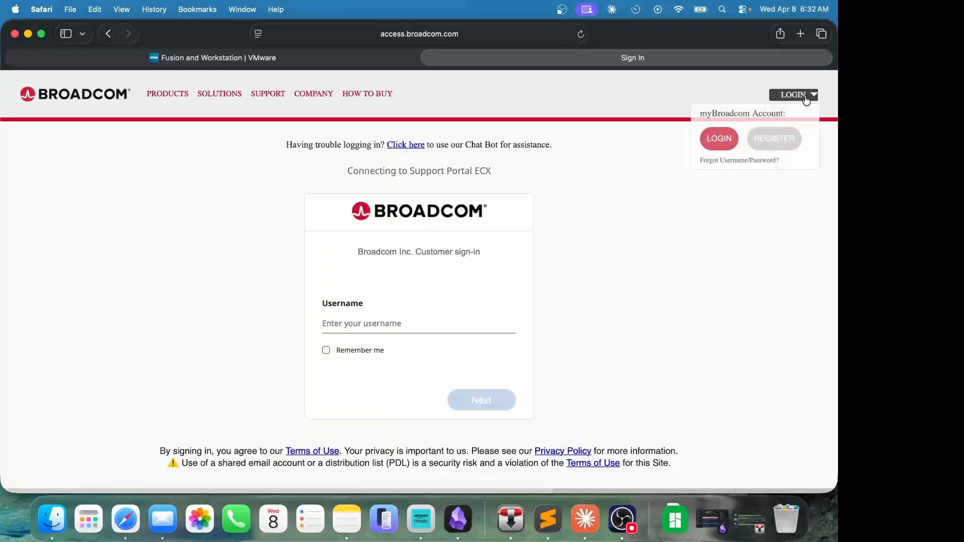
pyautogui.click(777, 145)
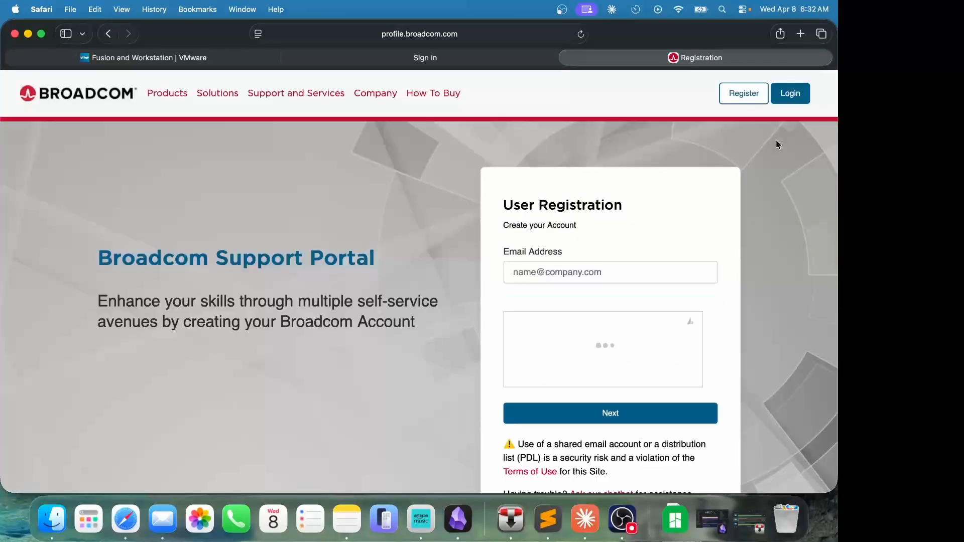
pyautogui.click(565, 271)
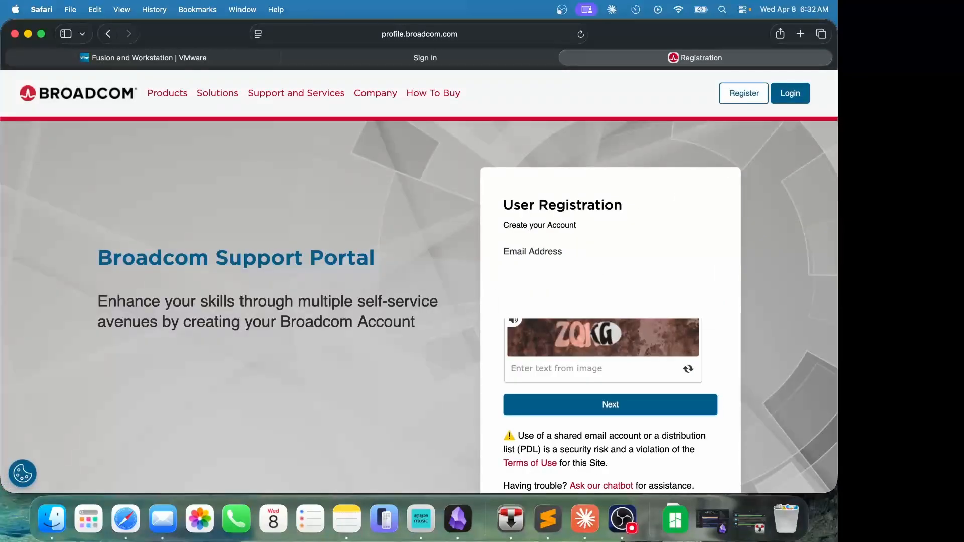
pyautogui.click(555, 302)
pyautogui.write('ZQKG')
pyautogui.click(587, 411)
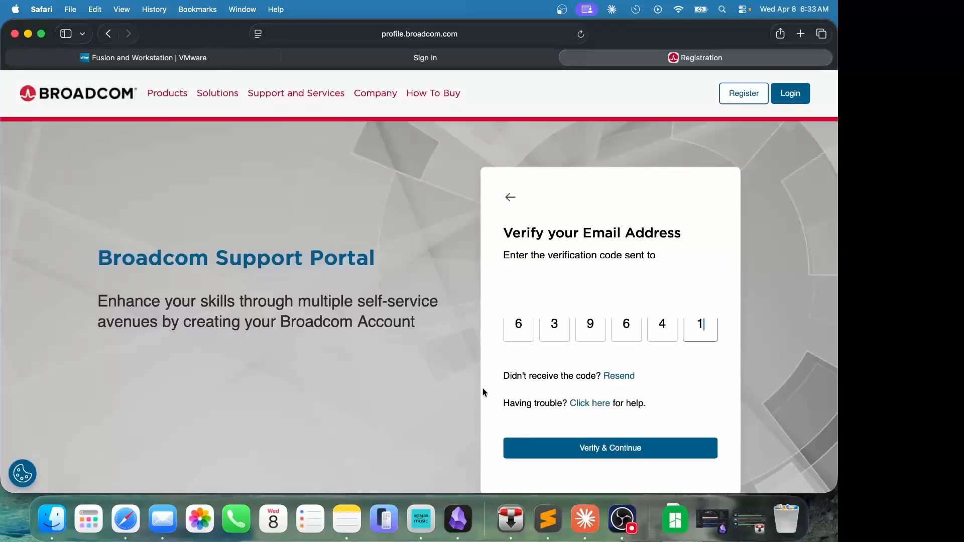
pyautogui.click(597, 449)
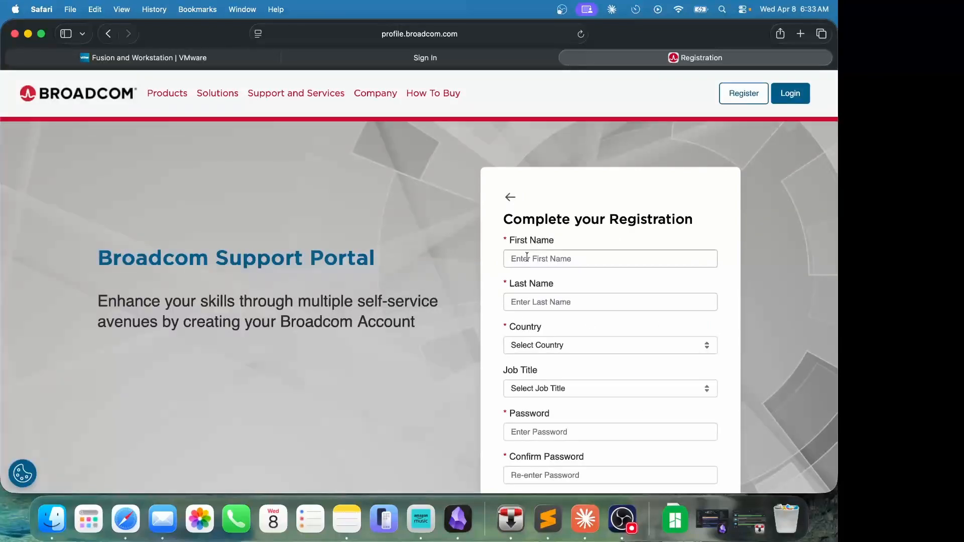
# - Complete the registration form with name and saved password, postponing the profile setup
pyautogui.click(527, 257)
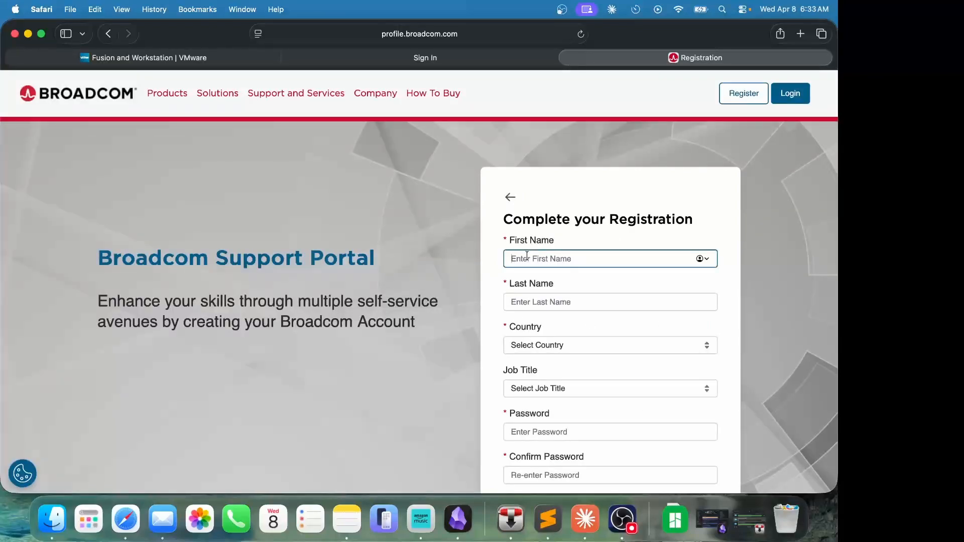
pyautogui.write('Travis')
pyautogui.press('Tab')
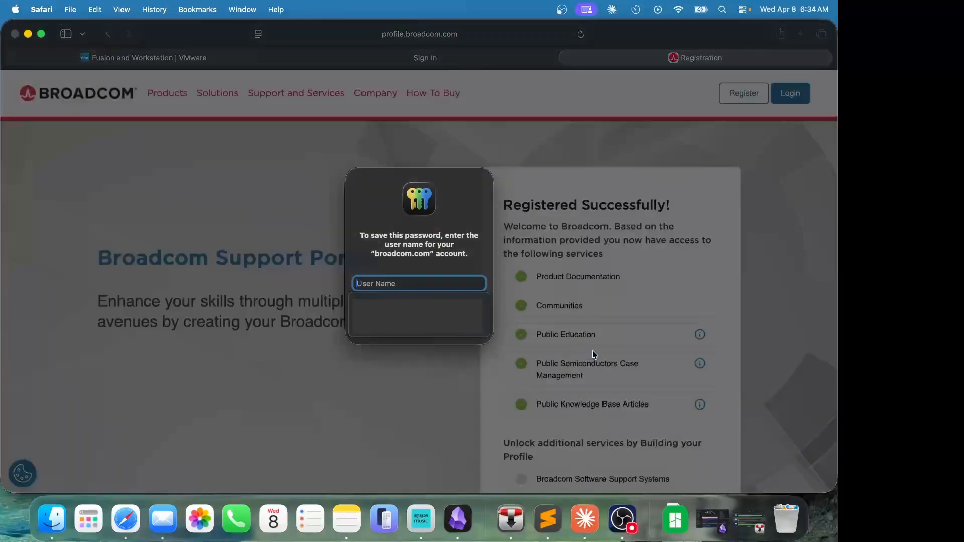
pyautogui.click(451, 331)
pyautogui.scroll(-3, 451, 332)
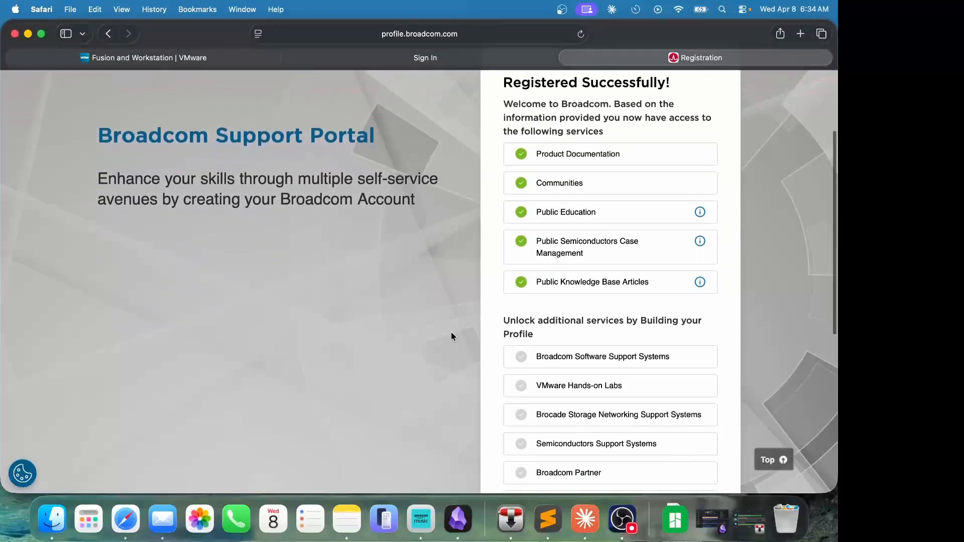
pyautogui.scroll(-5, 451, 333)
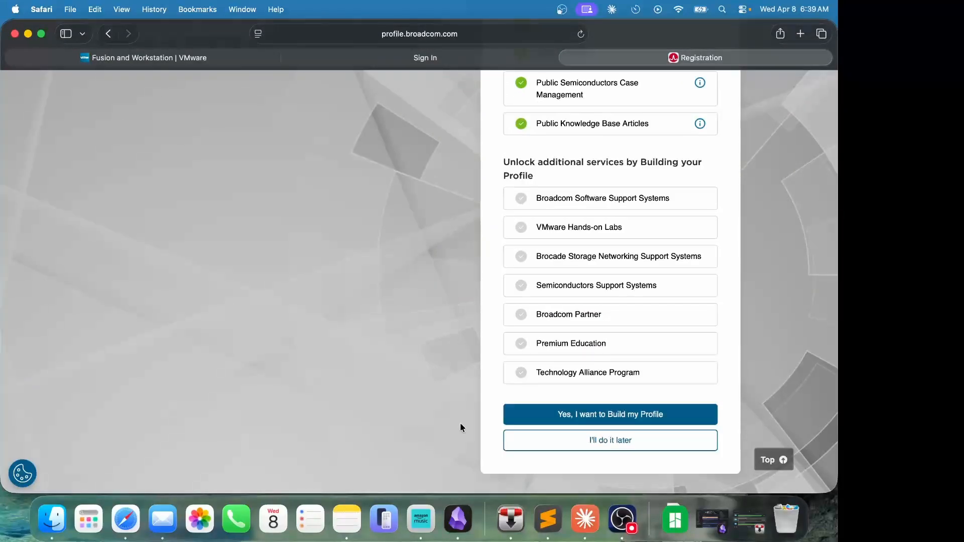
pyautogui.click(538, 446)
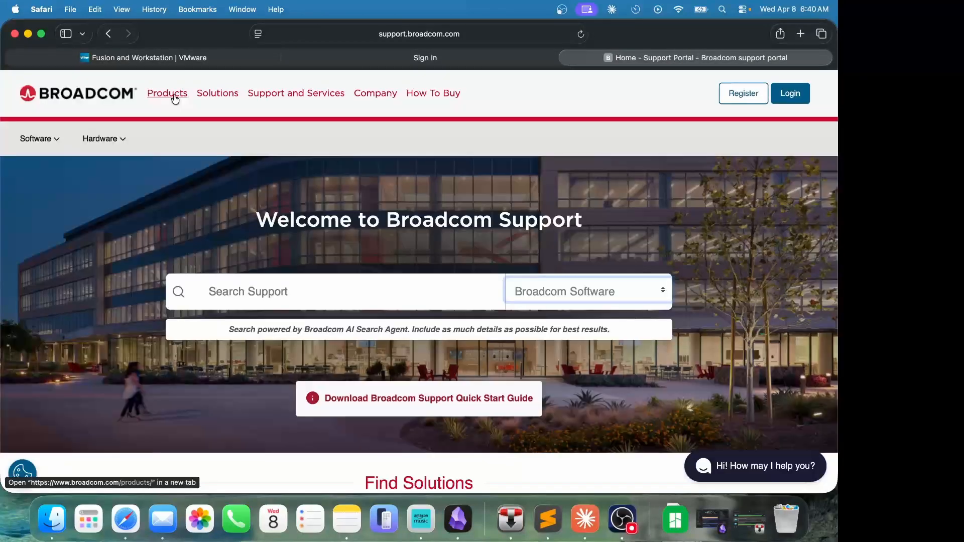
# - Go through Products and VMware products to the Fusion and Workstation page and choose Download Now
pyautogui.keyDown('super'); pyautogui.click(175, 99); pyautogui.keyUp('super')
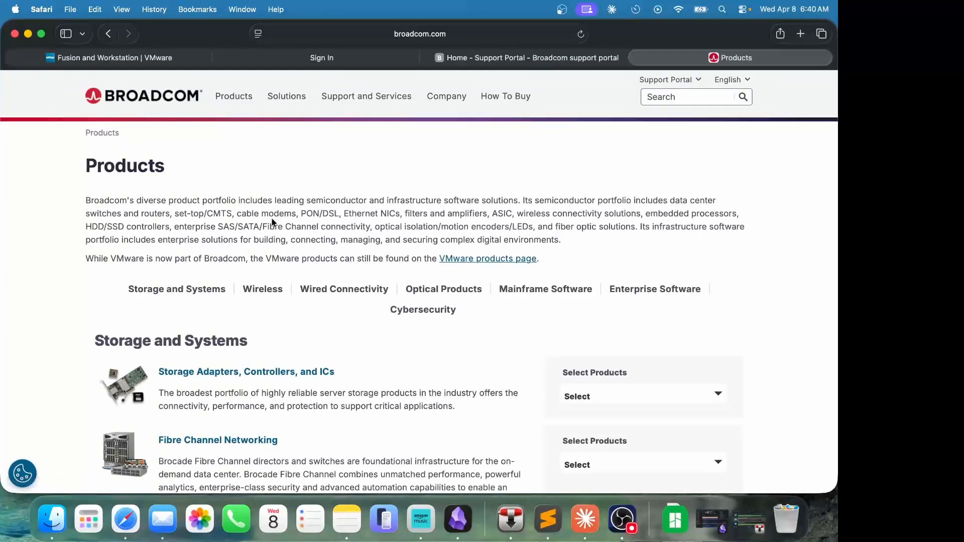
pyautogui.keyDown('super'); pyautogui.click(460, 264); pyautogui.keyUp('super')
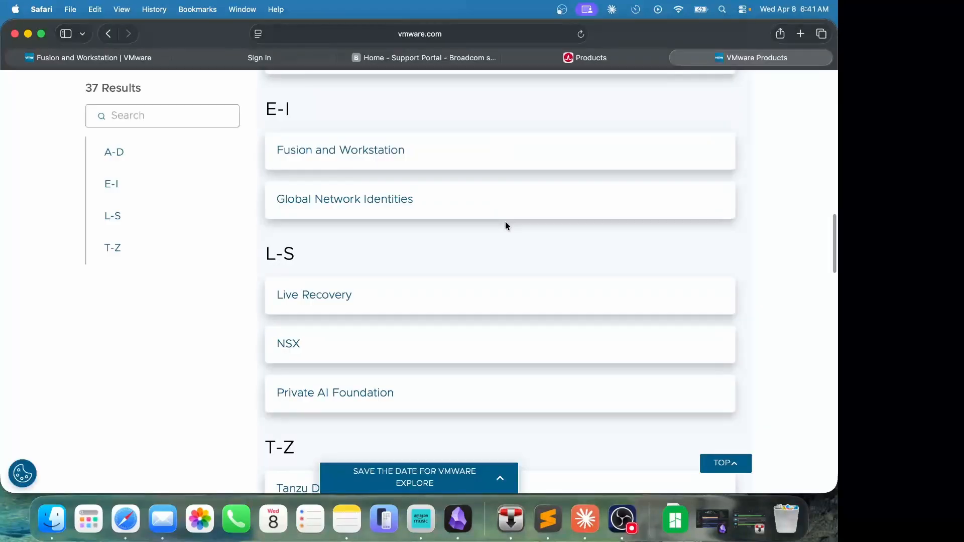
pyautogui.click(325, 153)
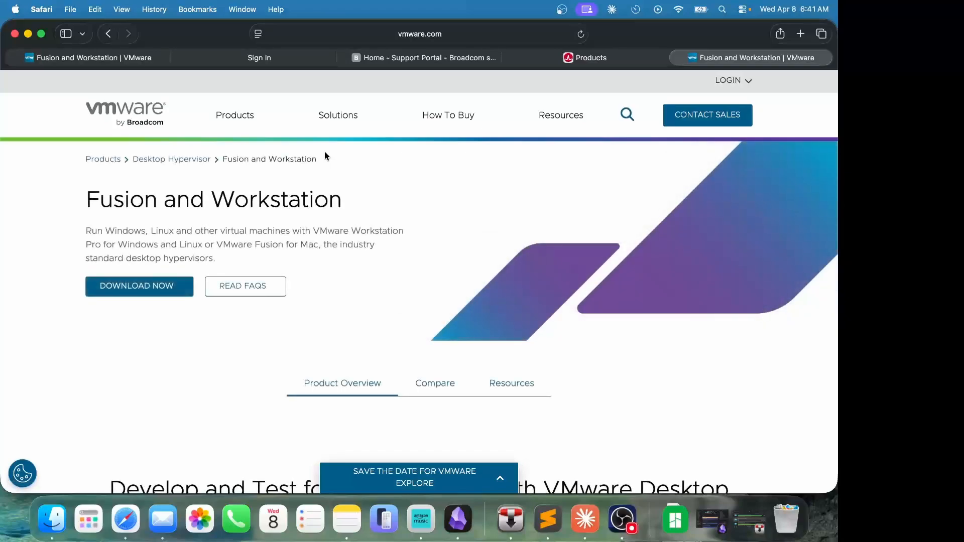
pyautogui.click(145, 294)
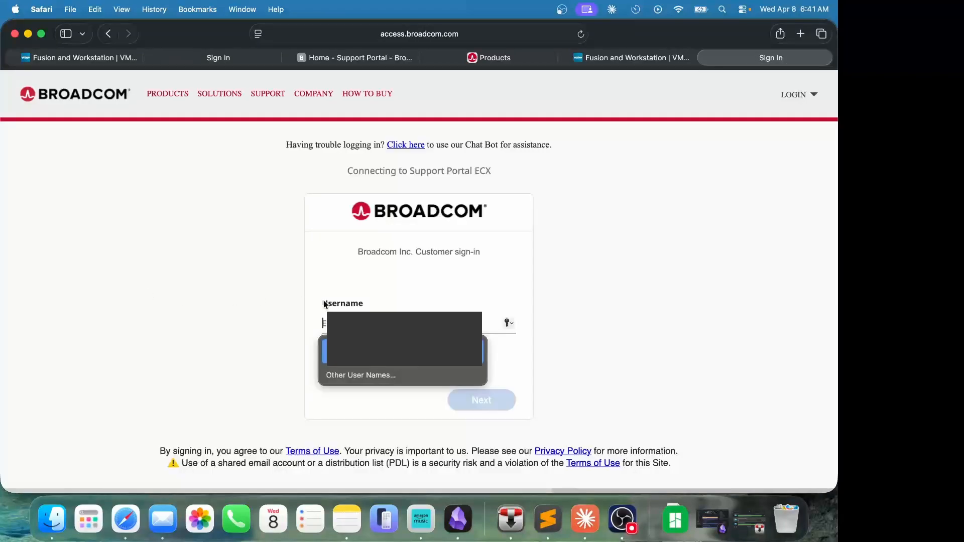
# - Sign in with the autofilled saved username and password, then advance the dashboard welcome tour
pyautogui.click(370, 351)
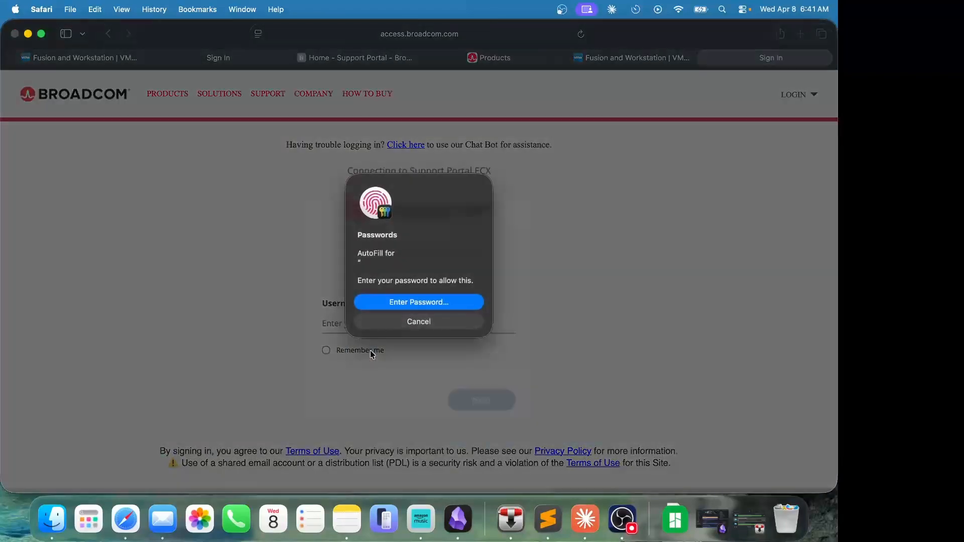
pyautogui.click(387, 303)
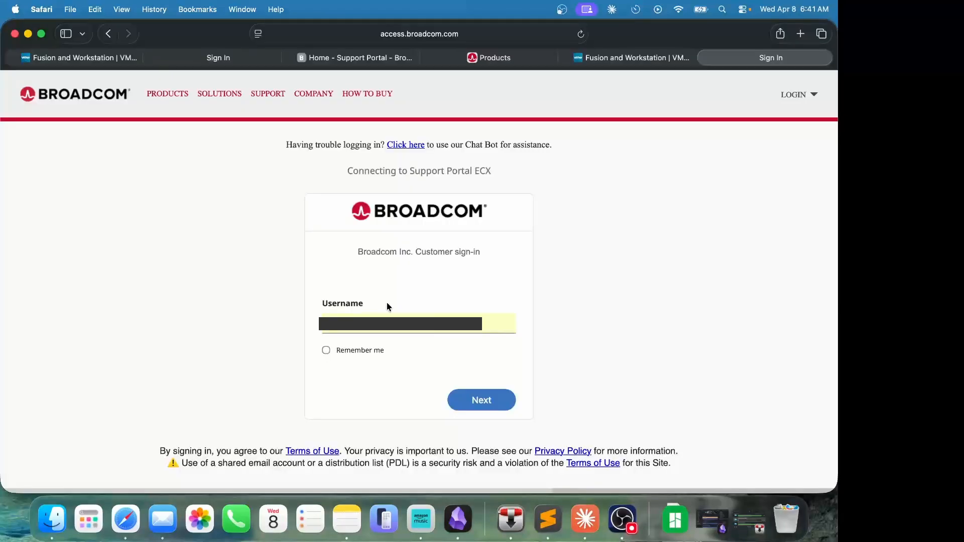
pyautogui.click(349, 351)
pyautogui.click(480, 401)
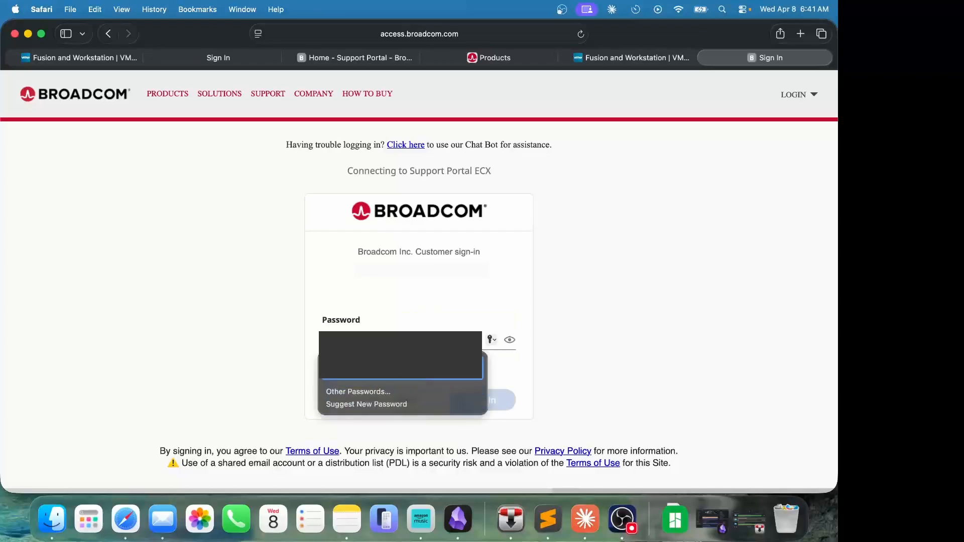
pyautogui.click(478, 401)
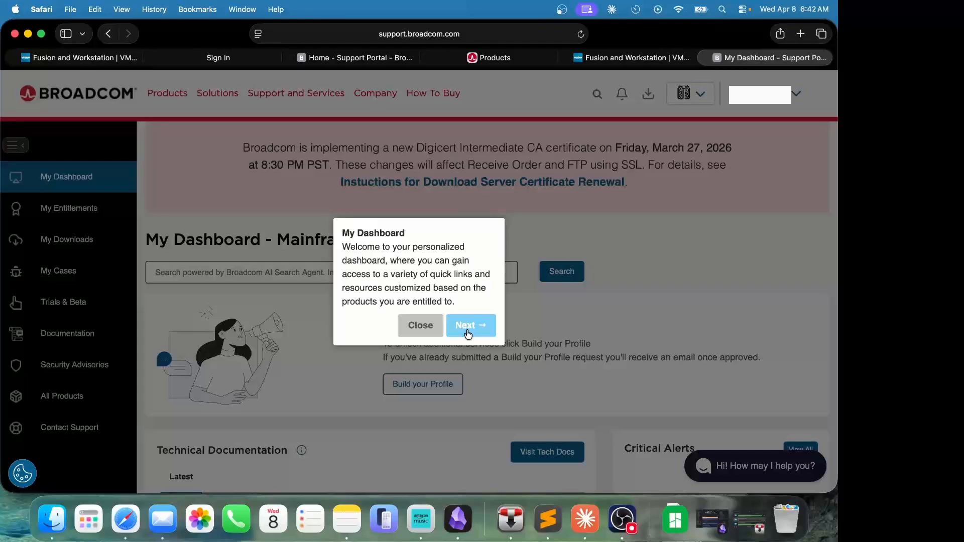
pyautogui.click(468, 334)
# - Finish the welcome tour, then open My Downloads, Free Software Downloads, and choose VMware Fusion
pyautogui.click(731, 212)
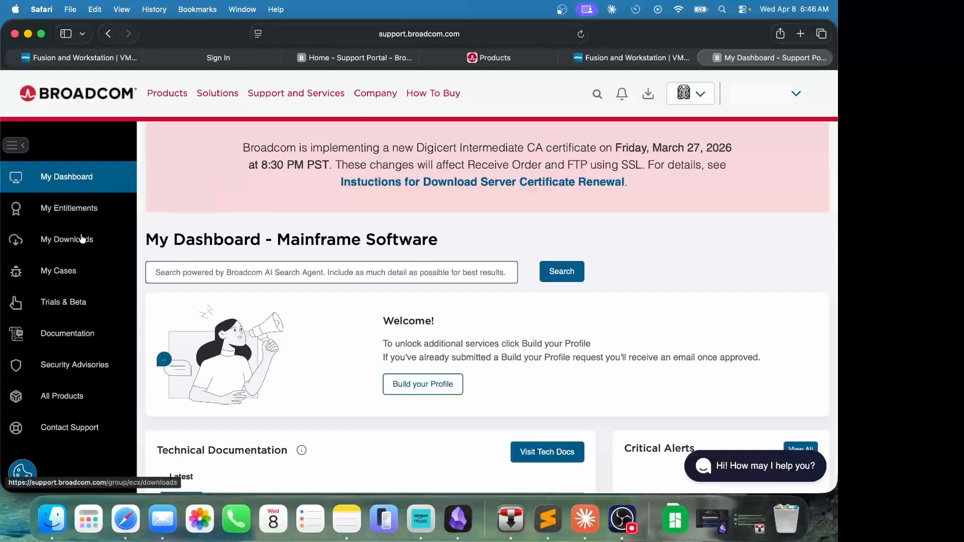
pyautogui.click(77, 244)
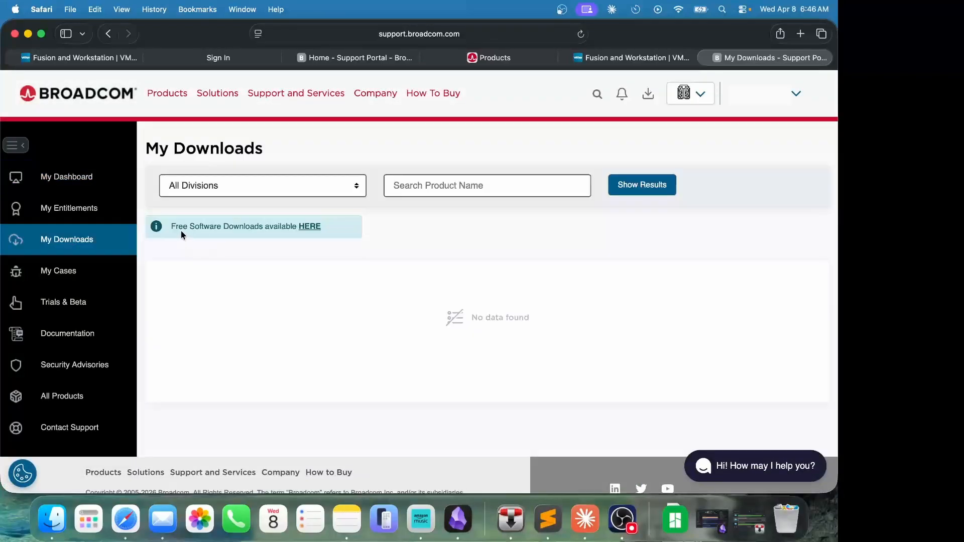
pyautogui.click(311, 228)
pyautogui.scroll(-10, 312, 229)
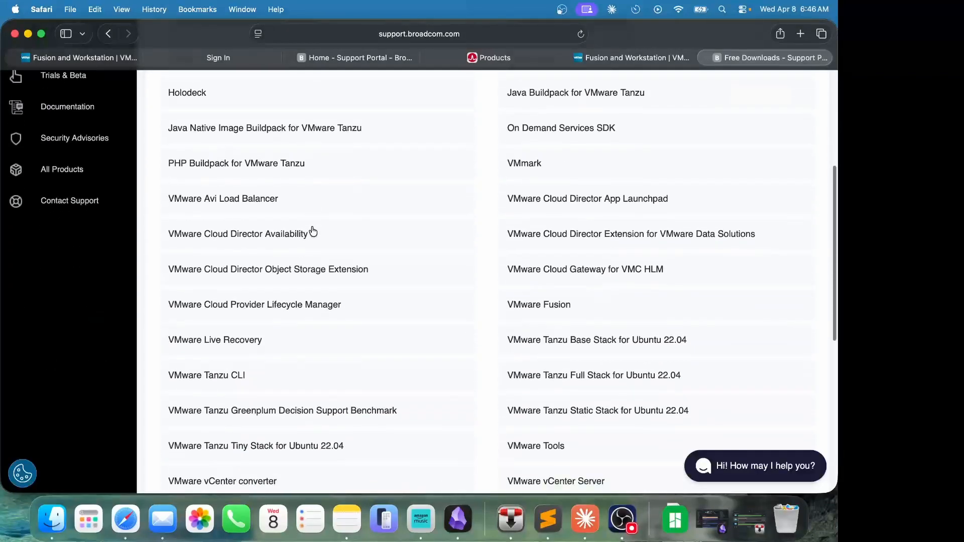
pyautogui.scroll(-5, 475, 299)
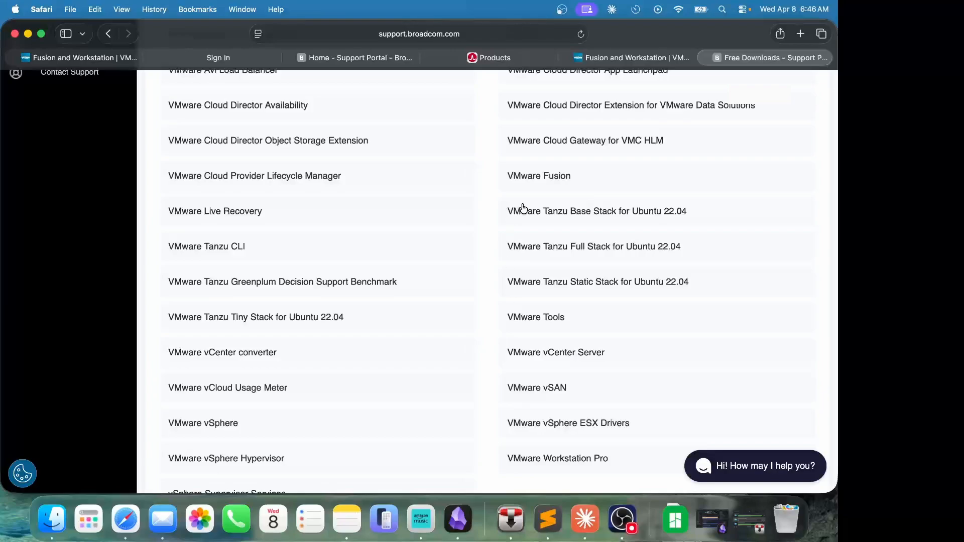
pyautogui.click(537, 177)
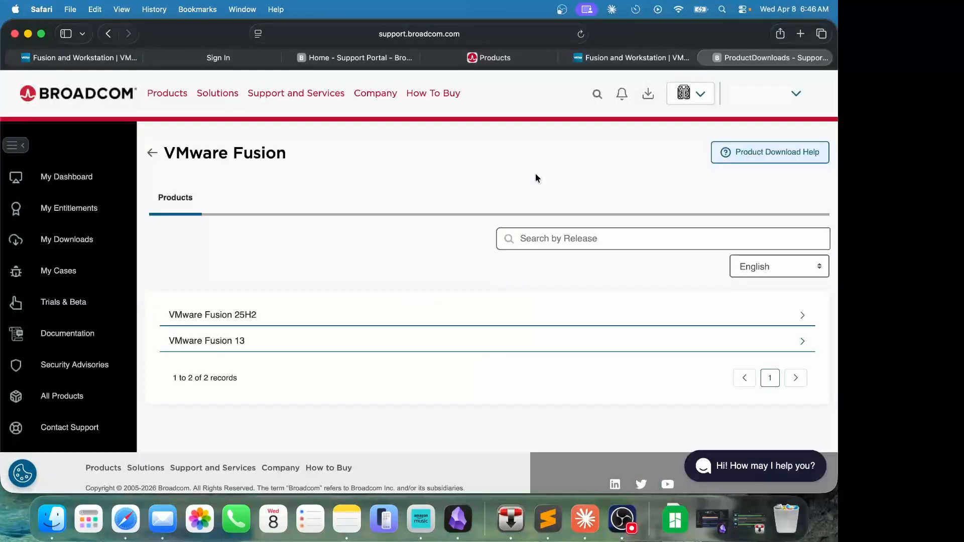
# - Expand VMware Fusion 25H2 and open the 25H2u1 release files
pyautogui.click(253, 319)
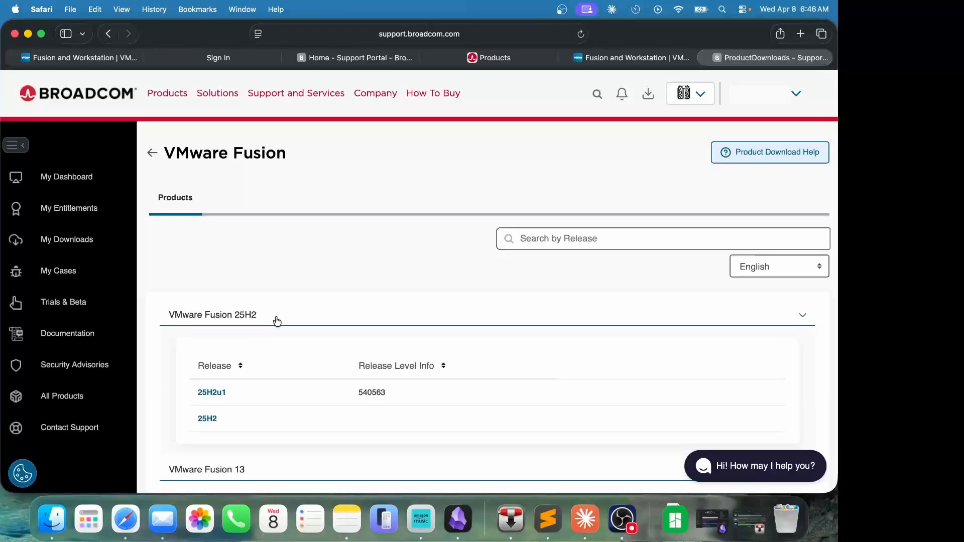
pyautogui.scroll(-3, 277, 322)
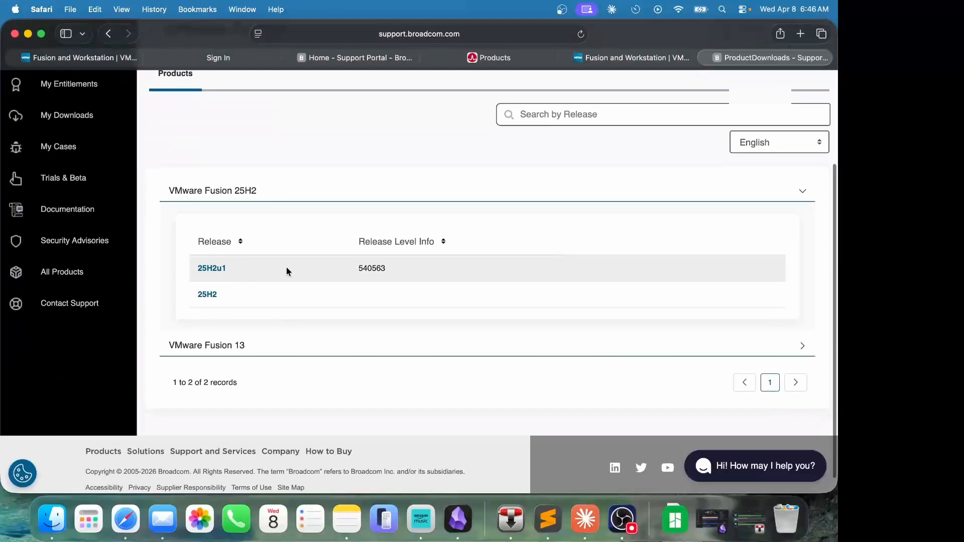
pyautogui.click(219, 273)
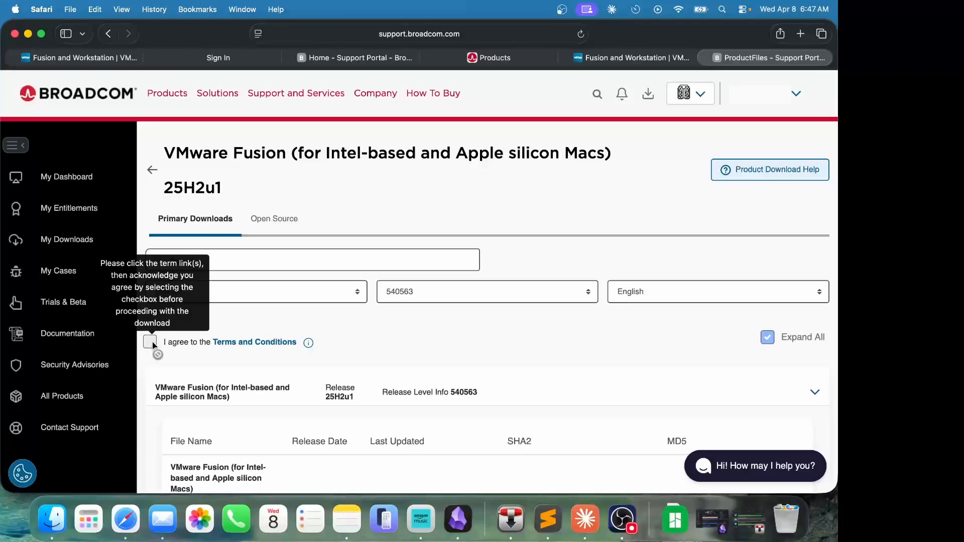
# - Review and agree to the Terms and Conditions, then request the 25H2u1 installer download
pyautogui.click(248, 346)
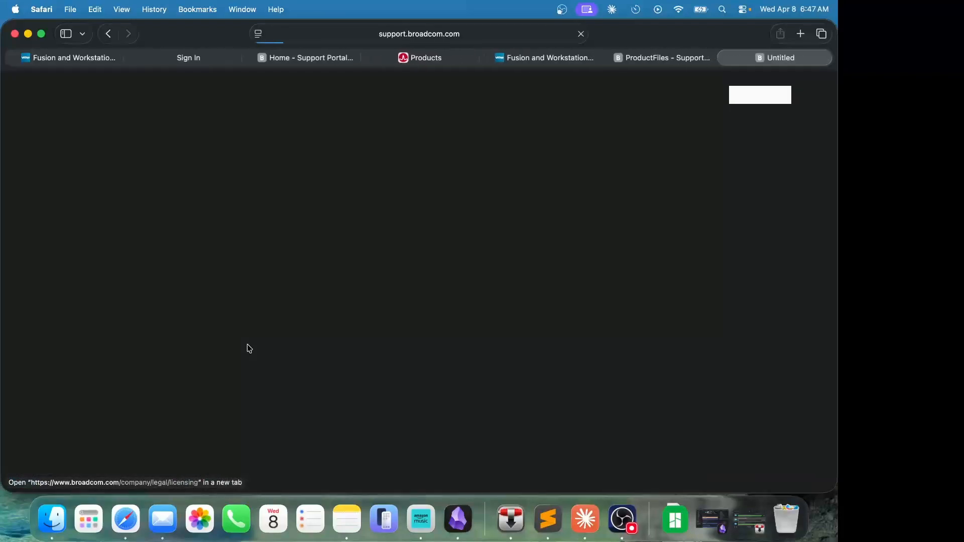
pyautogui.hotkey('ctrl', 'shift', 'Tab')
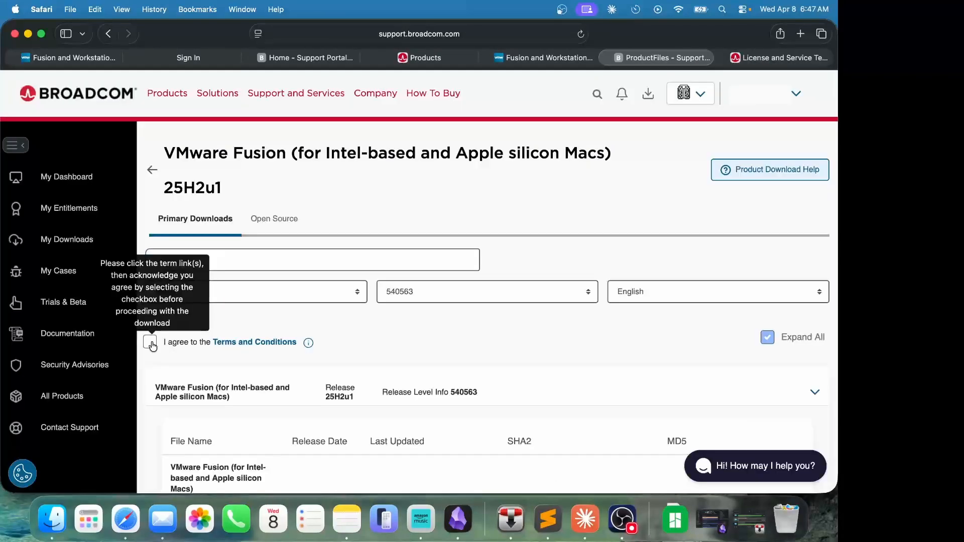
pyautogui.click(152, 344)
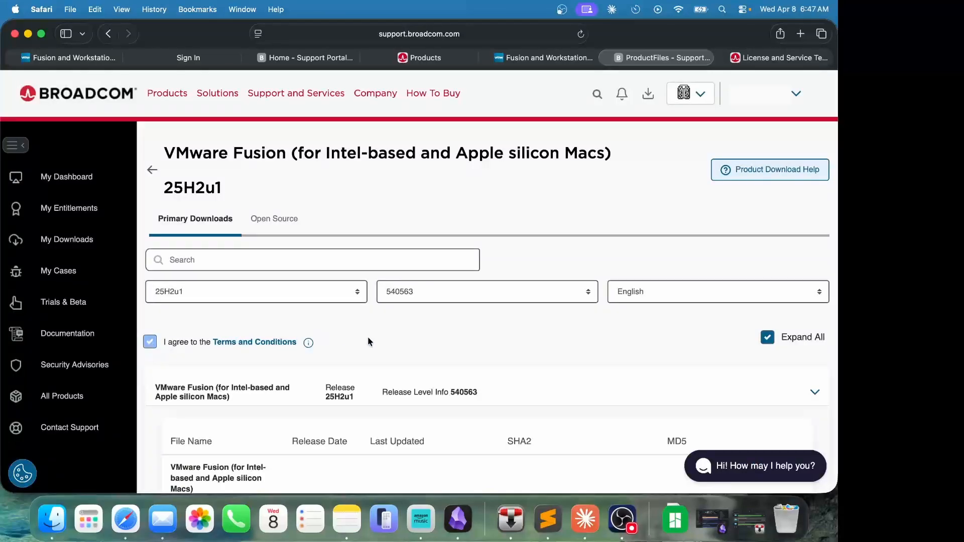
pyautogui.scroll(-8, 369, 340)
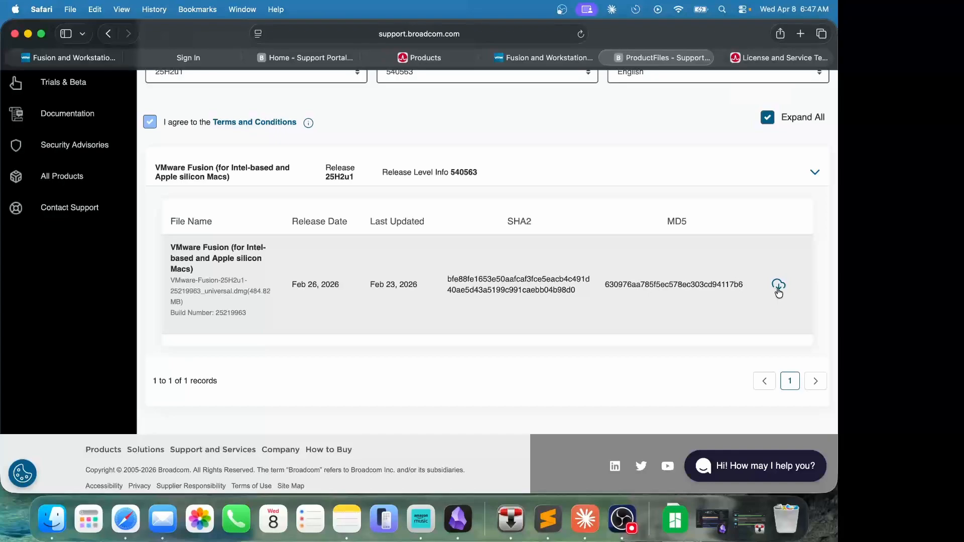
pyautogui.click(779, 285)
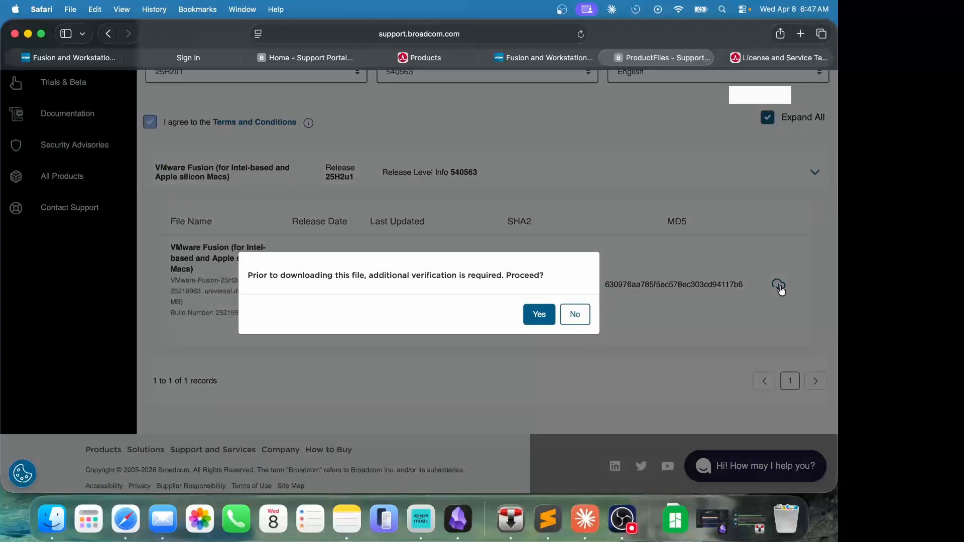
# - Proceed with the extra verification and submit the Trade Compliance form with I Agree
pyautogui.click(539, 315)
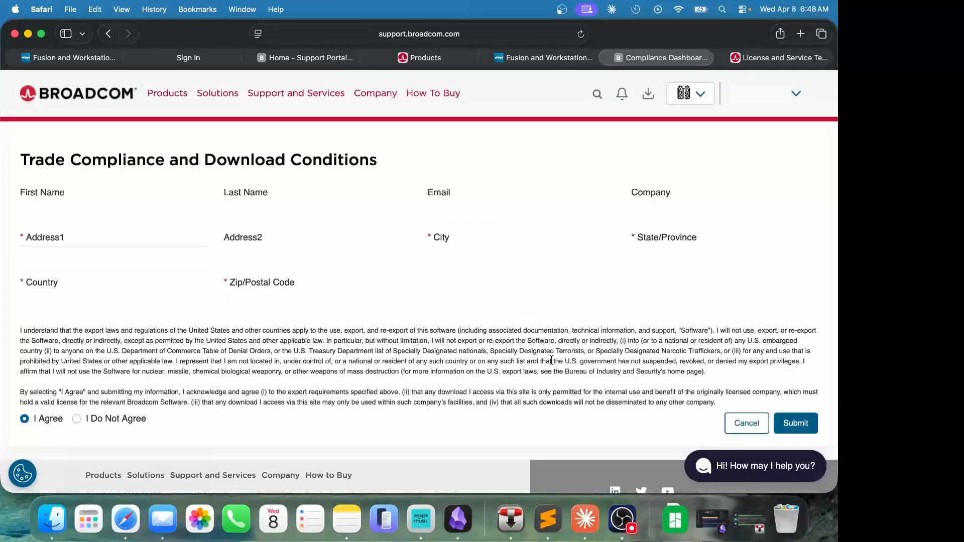
pyautogui.click(799, 426)
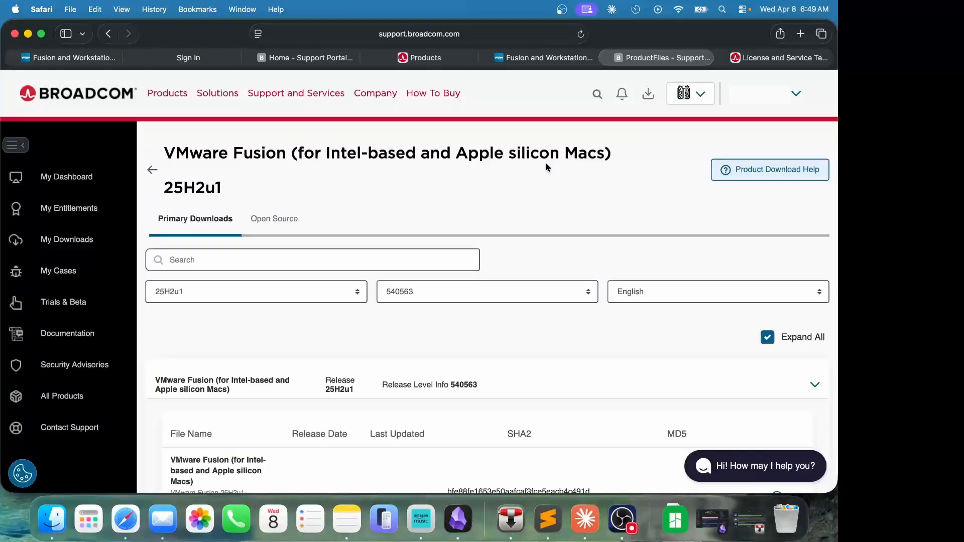
# - Download the 25H2u1 universal DMG (484.82 MB), allowing downloads from support.broadcom.com in Safari
pyautogui.scroll(-5, 547, 168)
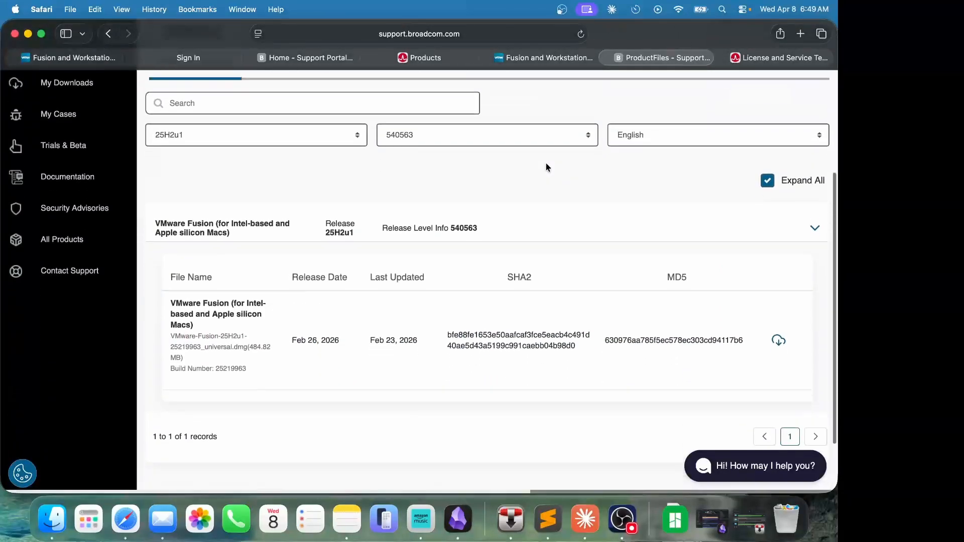
pyautogui.click(779, 317)
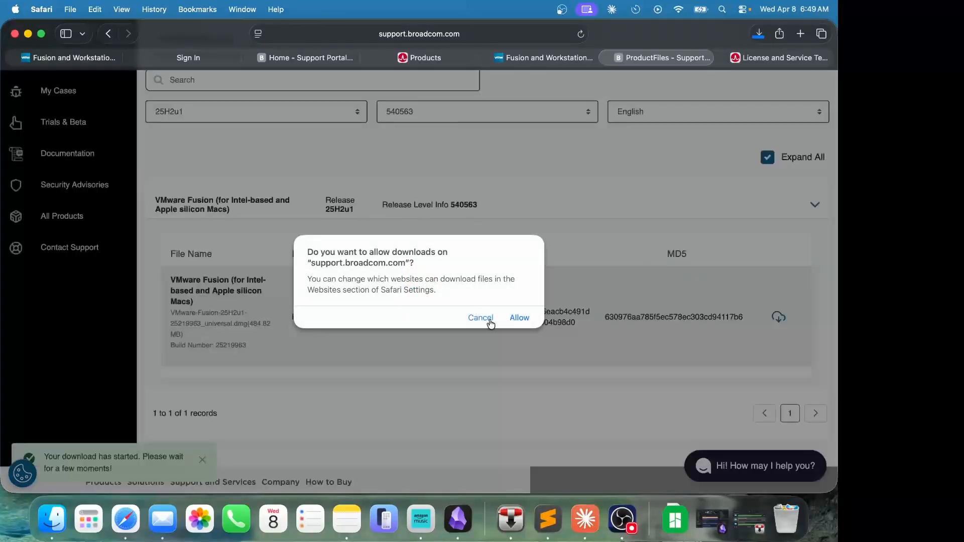
pyautogui.click(519, 319)
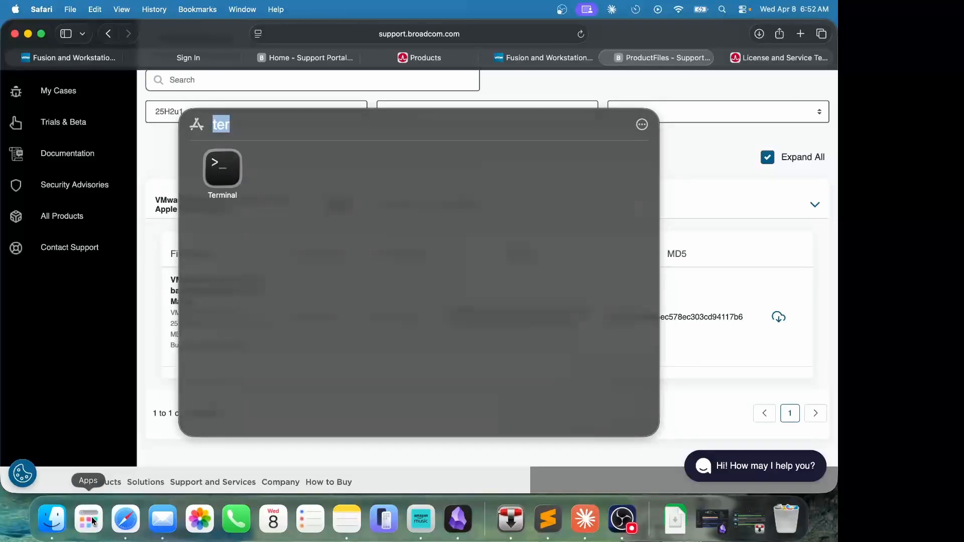
# - In Terminal, run md5sum on Downloads/VMware-Fusion-25H2u1-25219963_universal.dmg, getting 630976aa785f5ec578ec303cd94117b6
pyautogui.write('terminal')
pyautogui.press('Return')
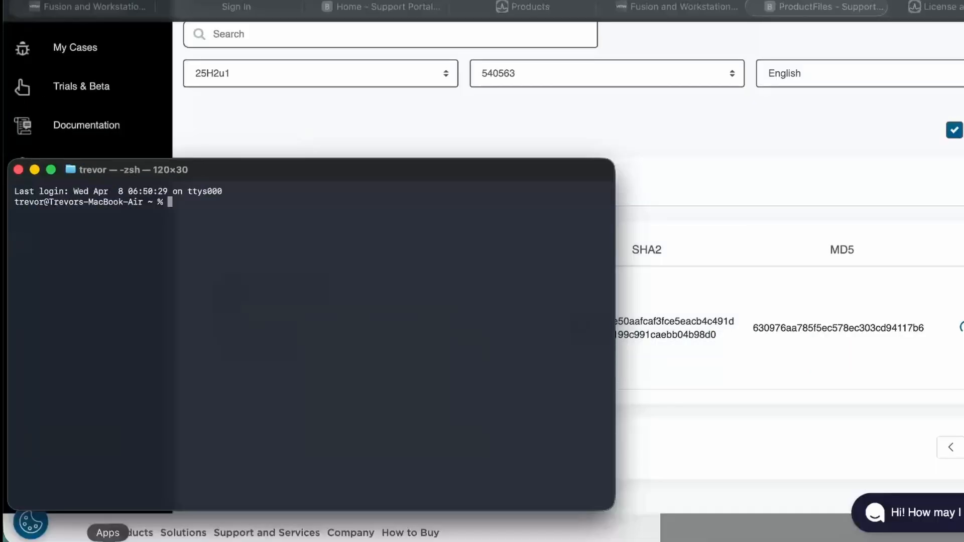
pyautogui.write('md5')
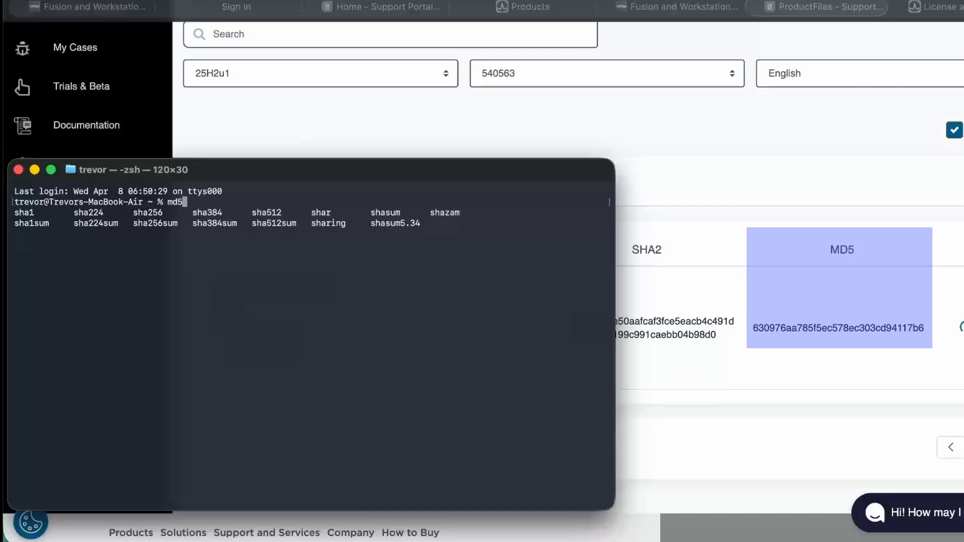
pyautogui.write('sum Dow')
pyautogui.press('Tab')
pyautogui.write('VM')
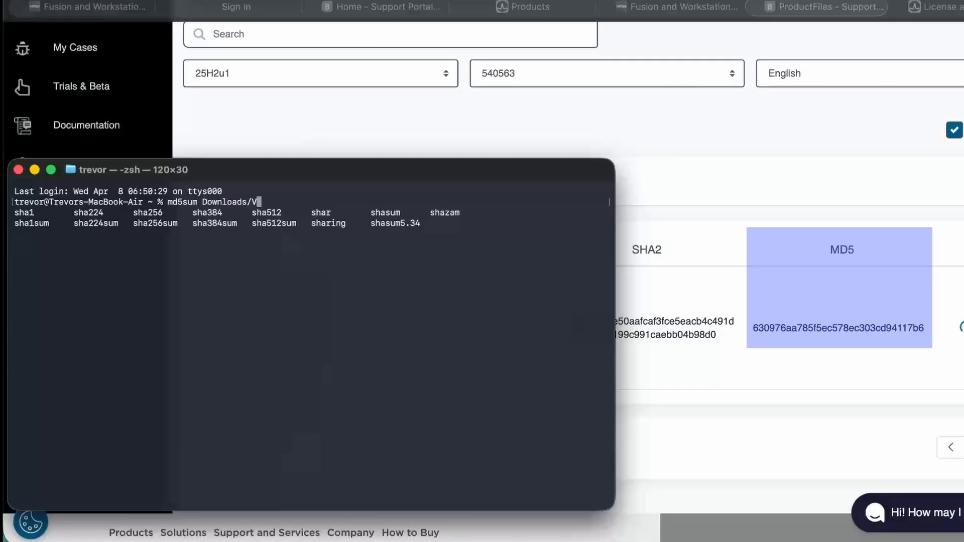
pyautogui.press('Tab')
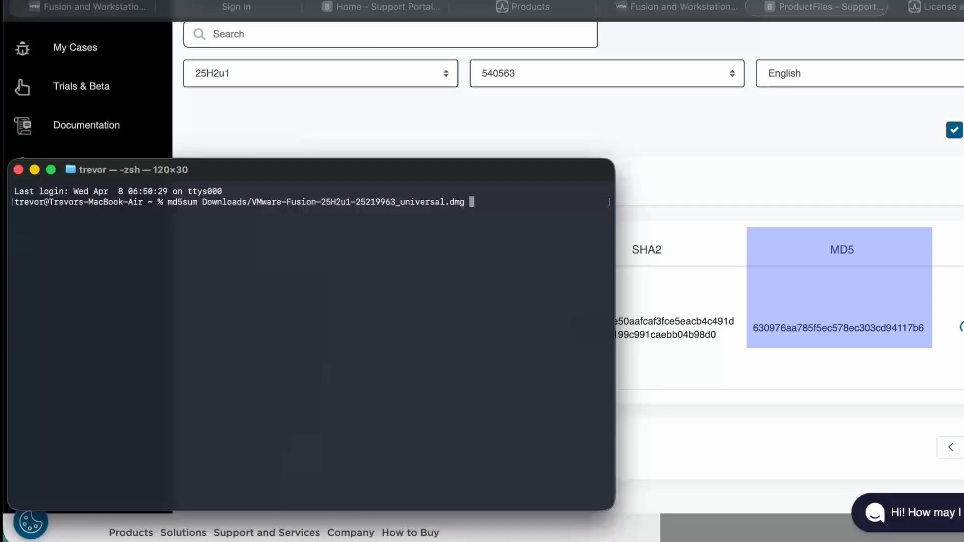
pyautogui.click(849, 538)
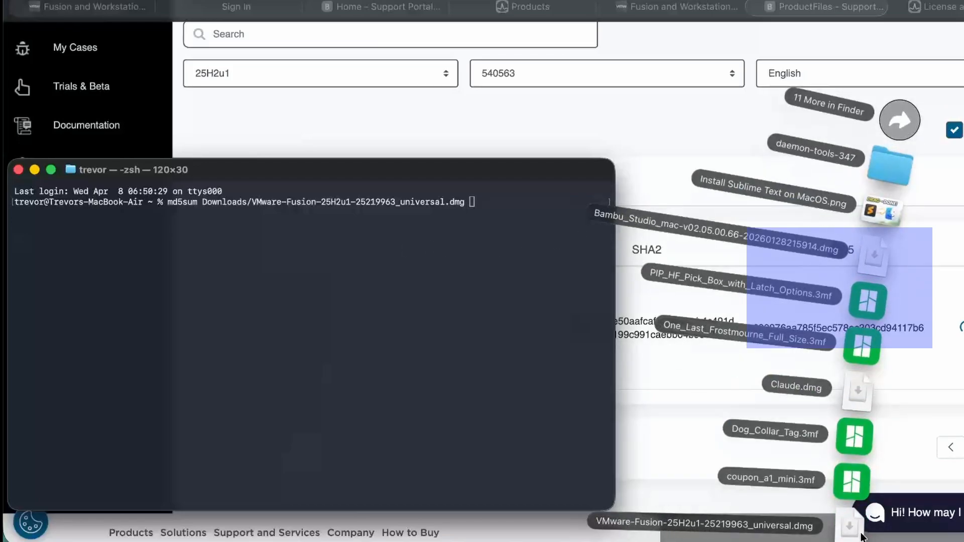
pyautogui.click(355, 227)
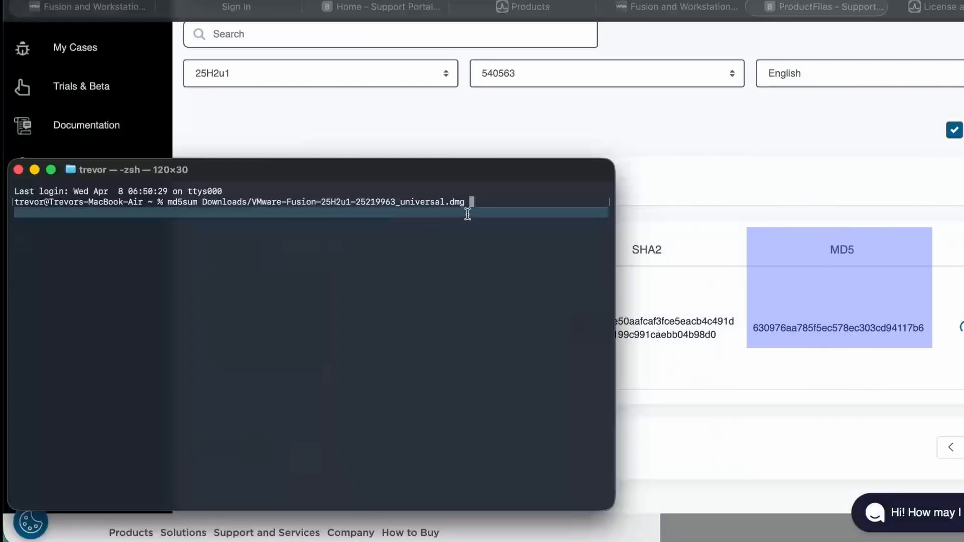
pyautogui.press('Return')
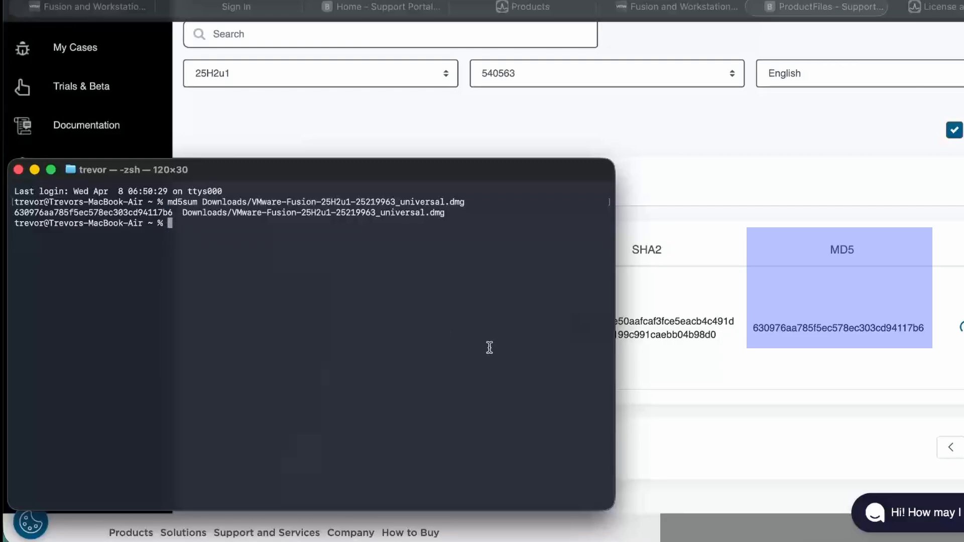
# - Quit Terminal, open the Fusion DMG from the Dock, launch the installer and authorise it with the admin password
pyautogui.press('super+q')
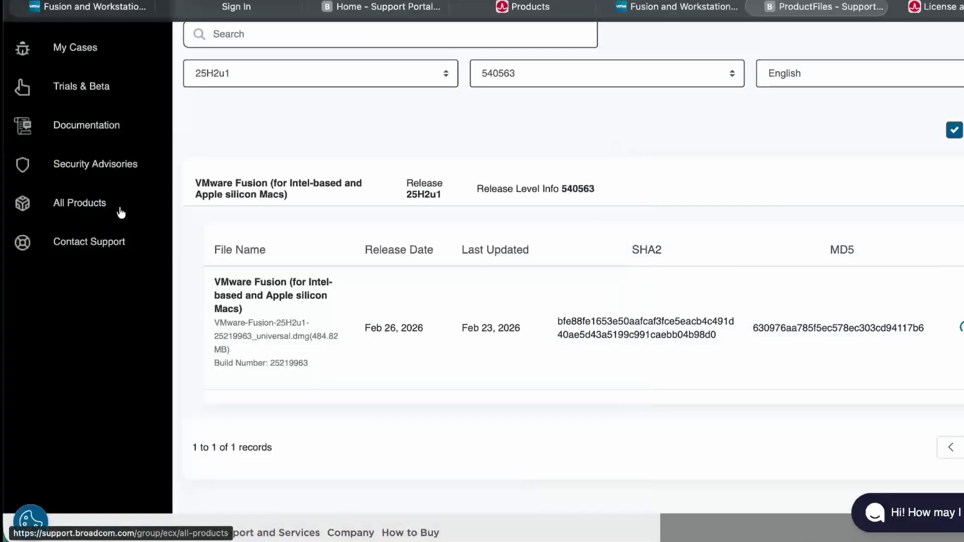
pyautogui.click(674, 532)
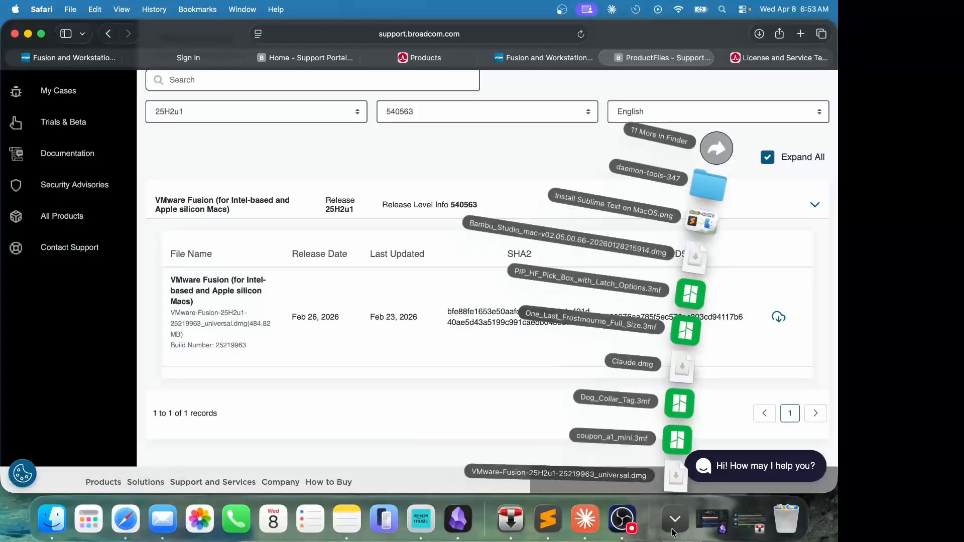
pyautogui.click(676, 475)
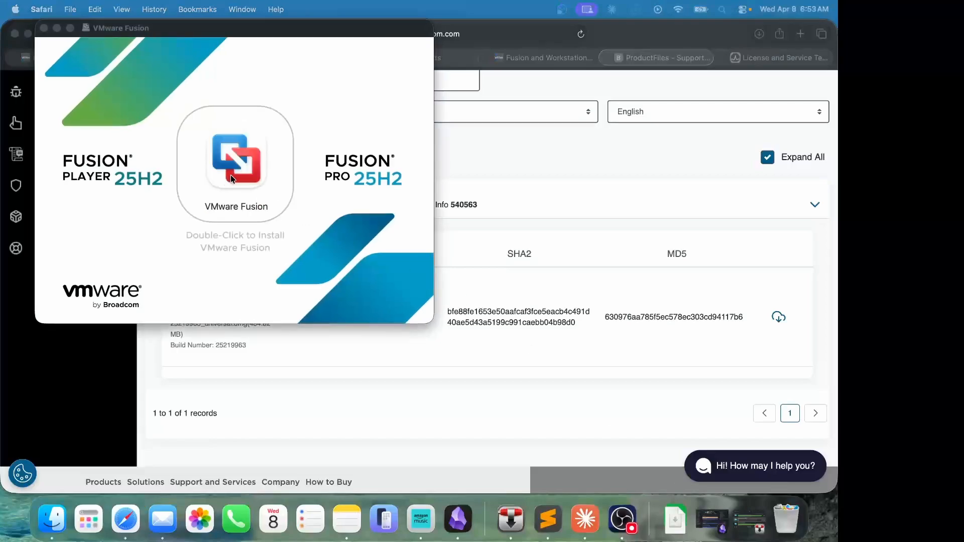
pyautogui.doubleClick(232, 157)
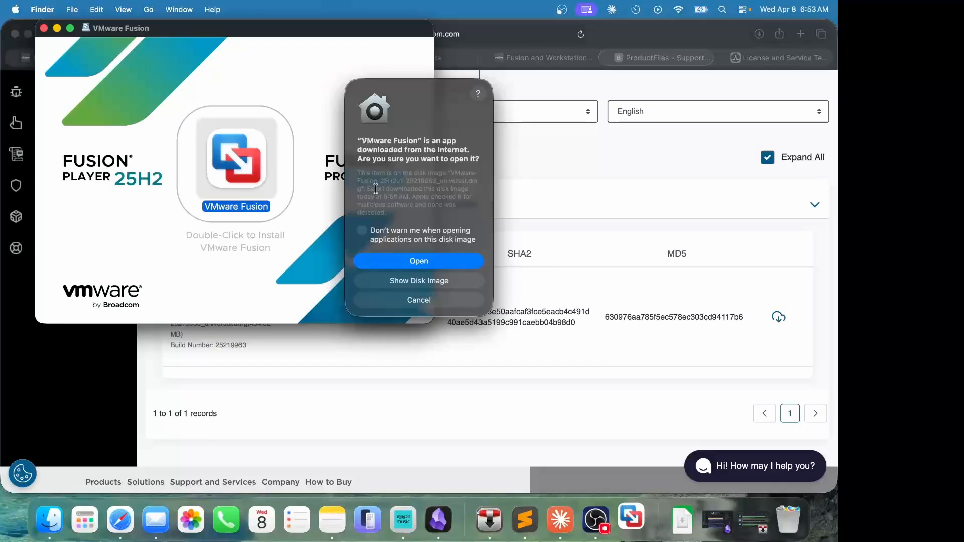
pyautogui.click(427, 261)
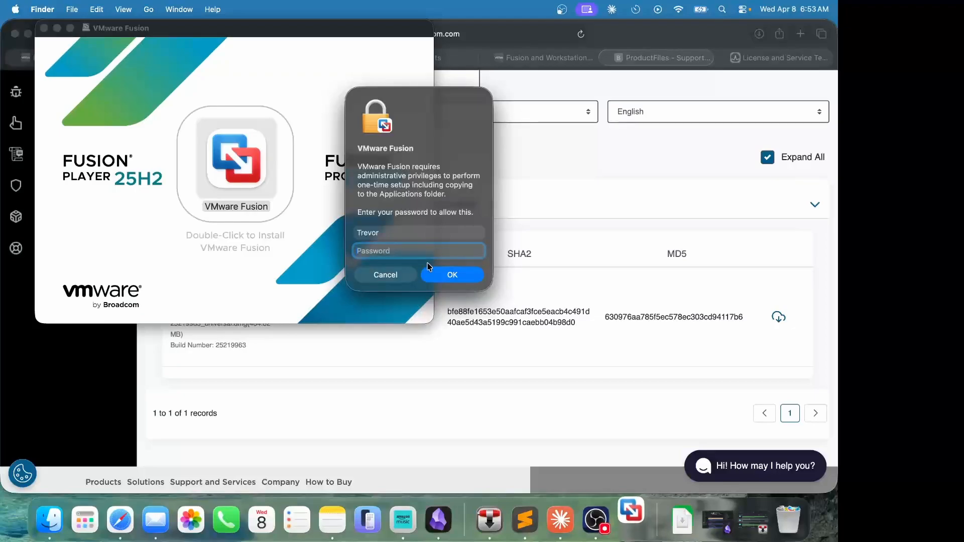
pyautogui.write('•')
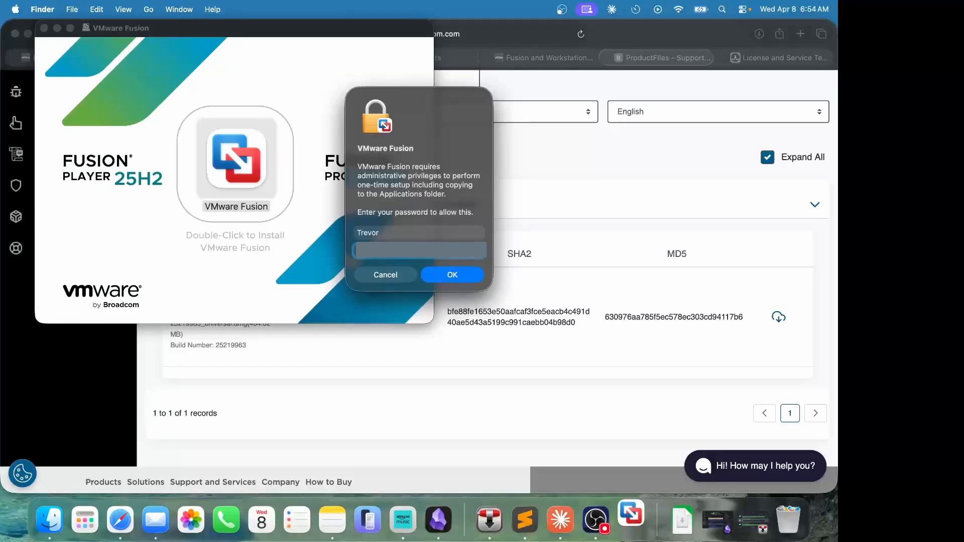
pyautogui.press('Return')
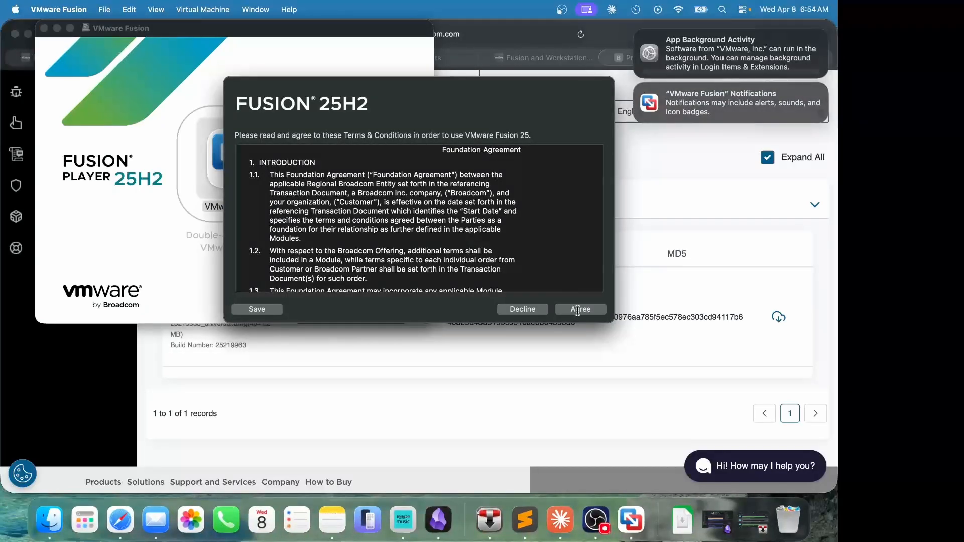
# - Agree to the Fusion 25H2 license terms and switch on VMware Fusion under Accessibility in System Settings
pyautogui.click(577, 310)
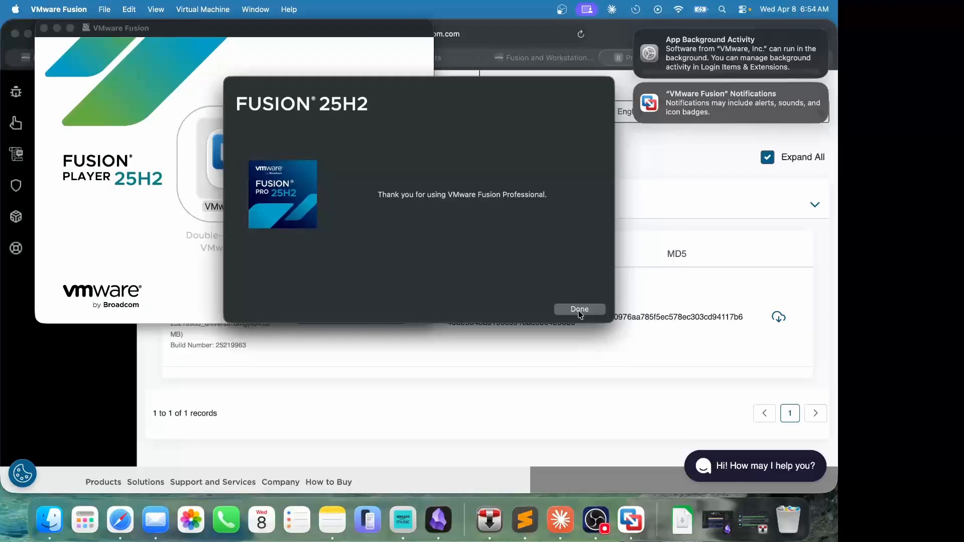
pyautogui.click(579, 310)
pyautogui.click(300, 197)
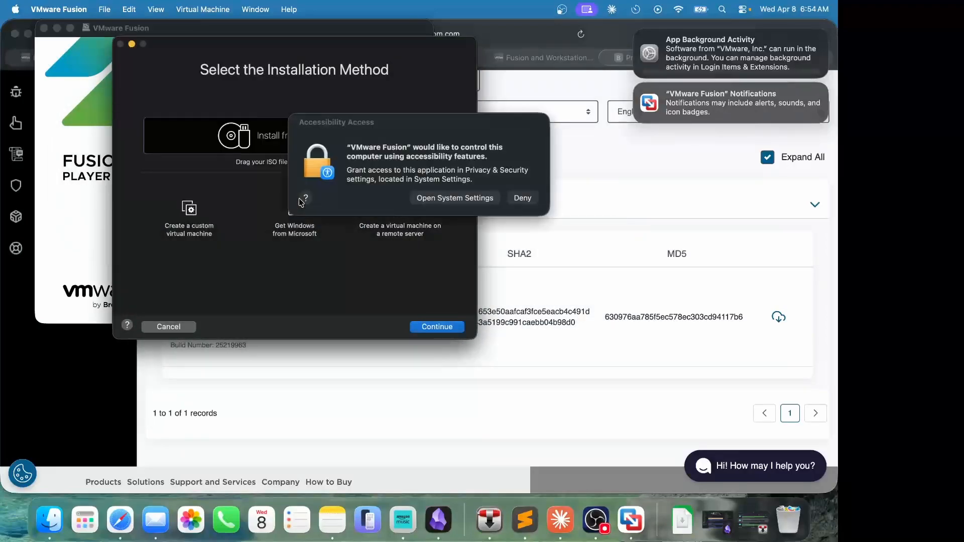
pyautogui.click(422, 198)
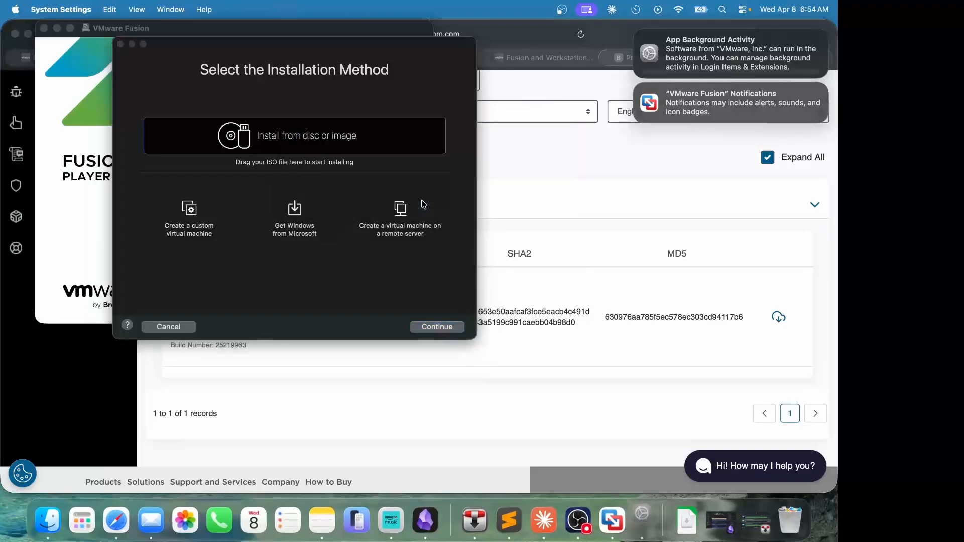
pyautogui.click(488, 216)
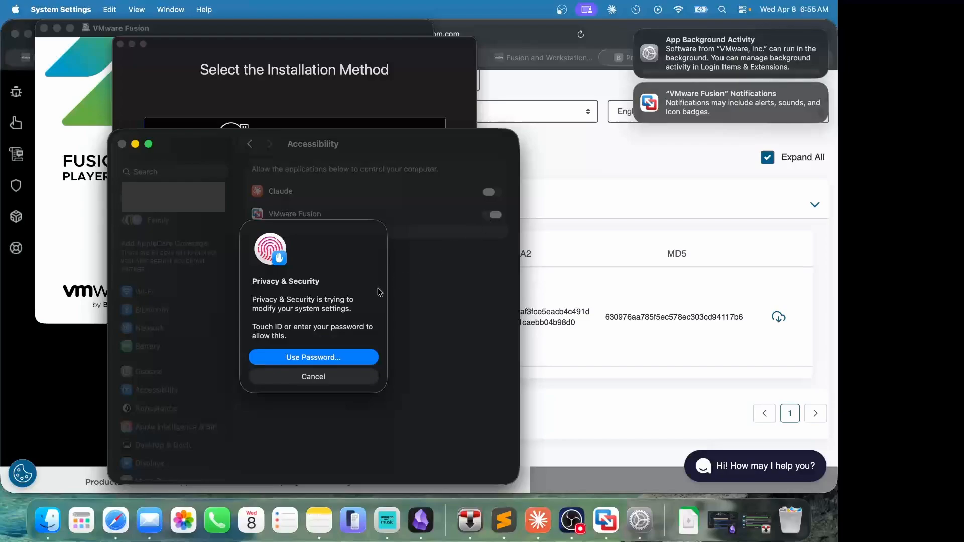
pyautogui.click(122, 145)
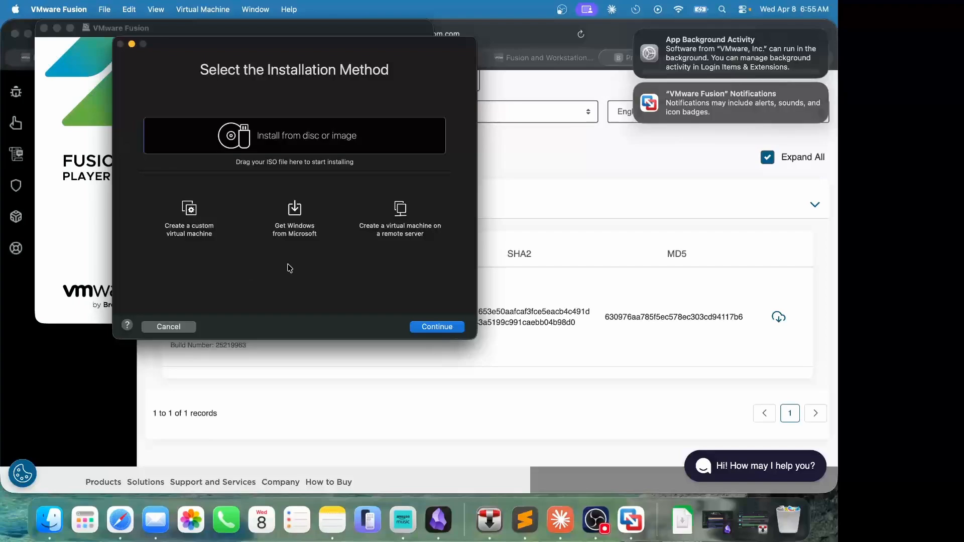
# - Confirm About VMware Fusion shows Professional 25H2u1 (25219963), close it, and quit Fusion
pyautogui.click(72, 11)
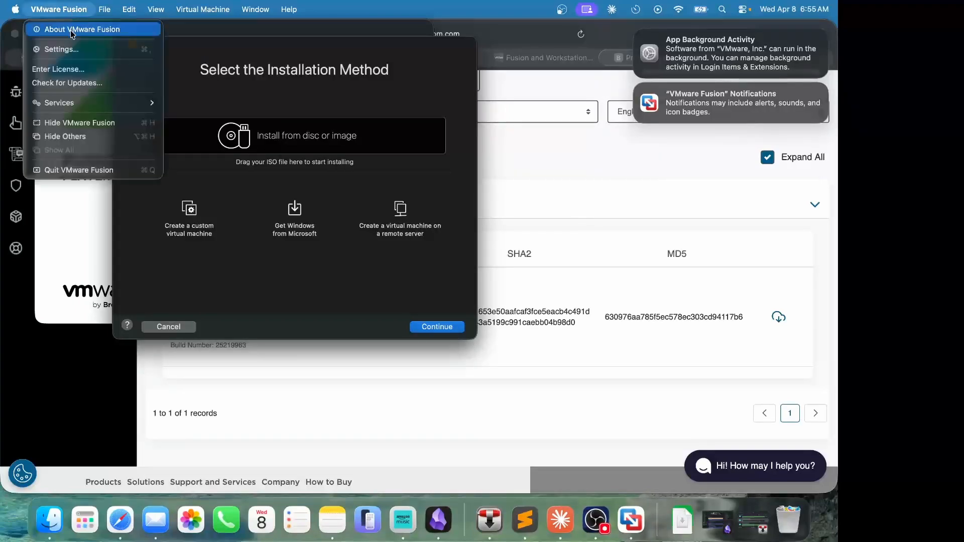
pyautogui.click(68, 30)
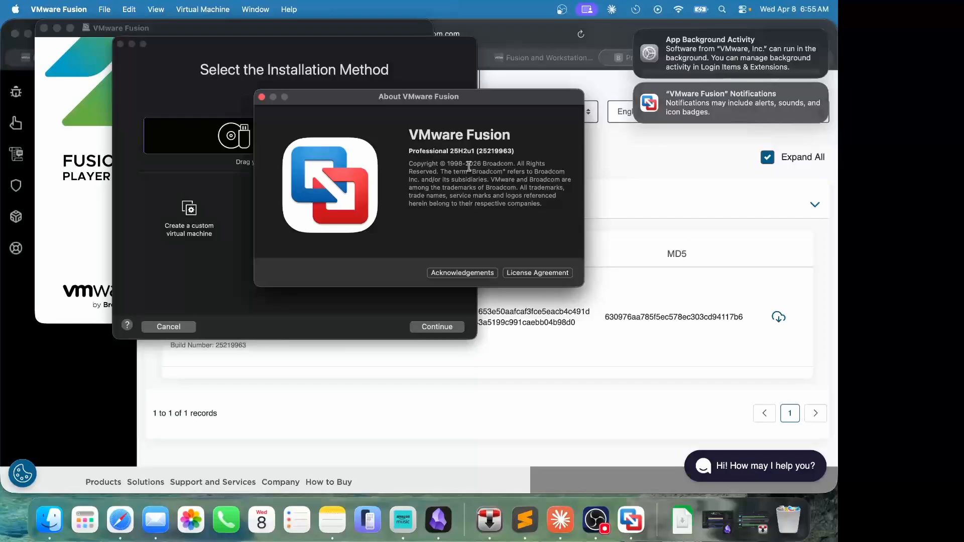
pyautogui.click(262, 97)
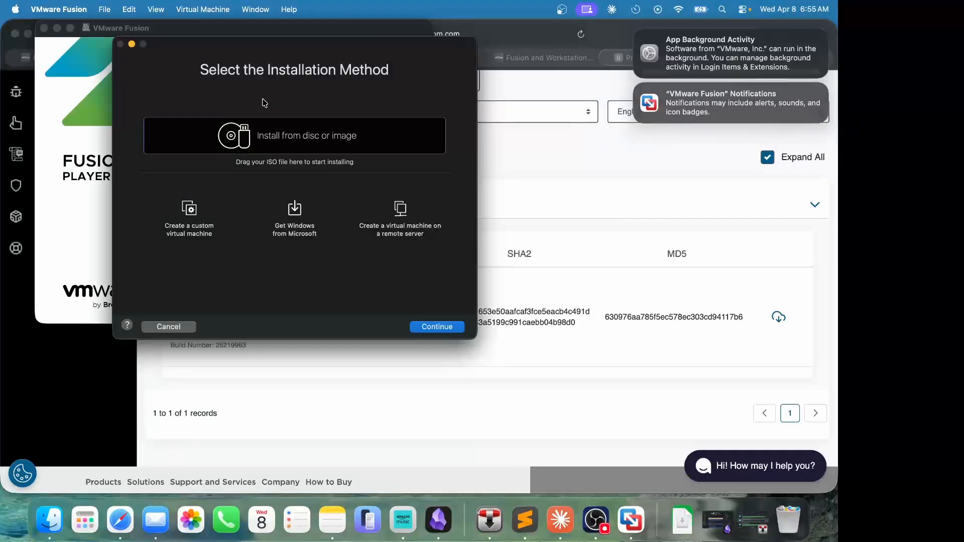
pyautogui.click(69, 9)
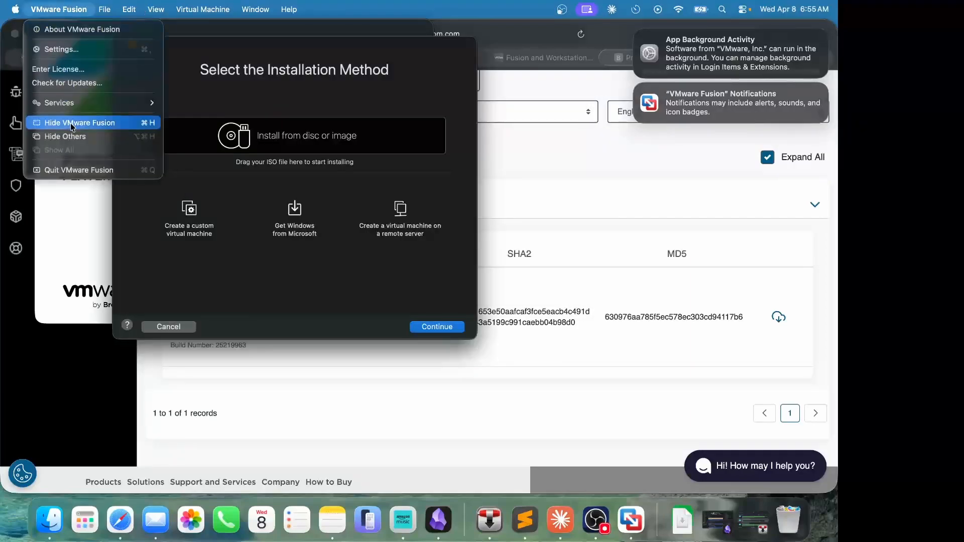
pyautogui.click(78, 169)
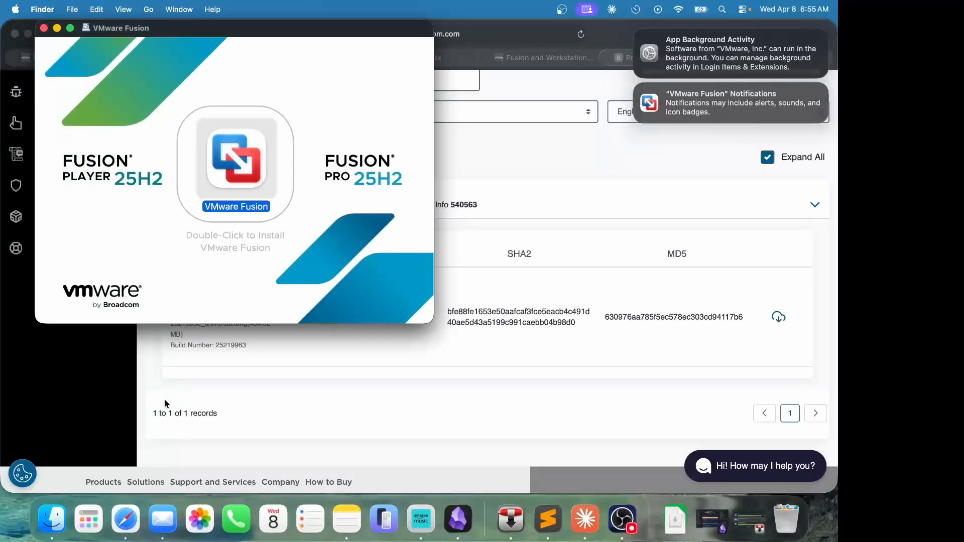
# - Open a new Finder window and select the mounted VMware Fusion volume under Locations
pyautogui.click(62, 517)
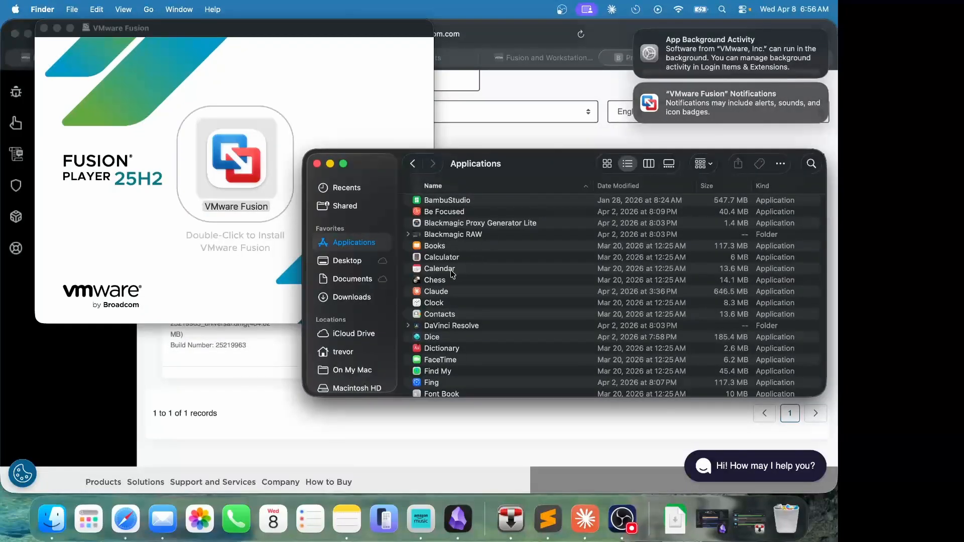
pyautogui.scroll(-4, 372, 295)
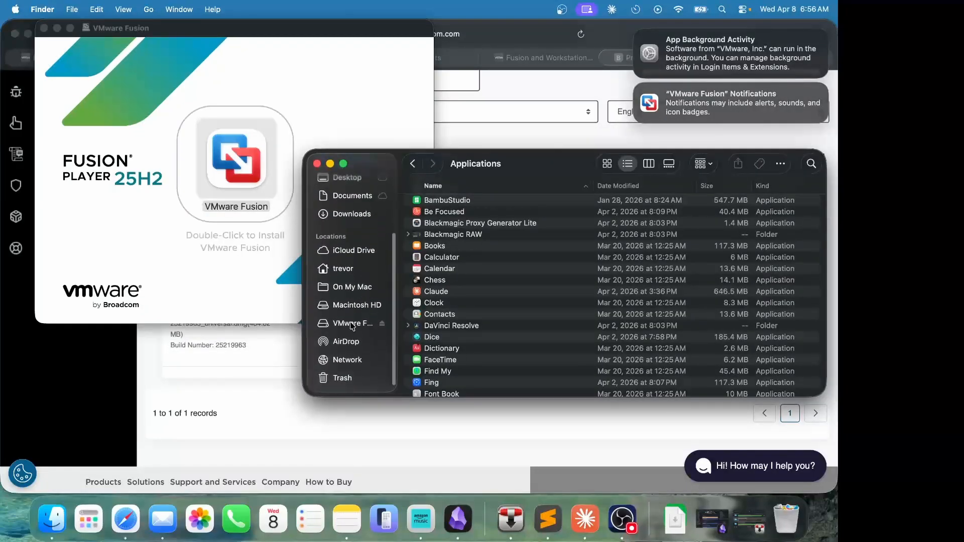
pyautogui.click(384, 326)
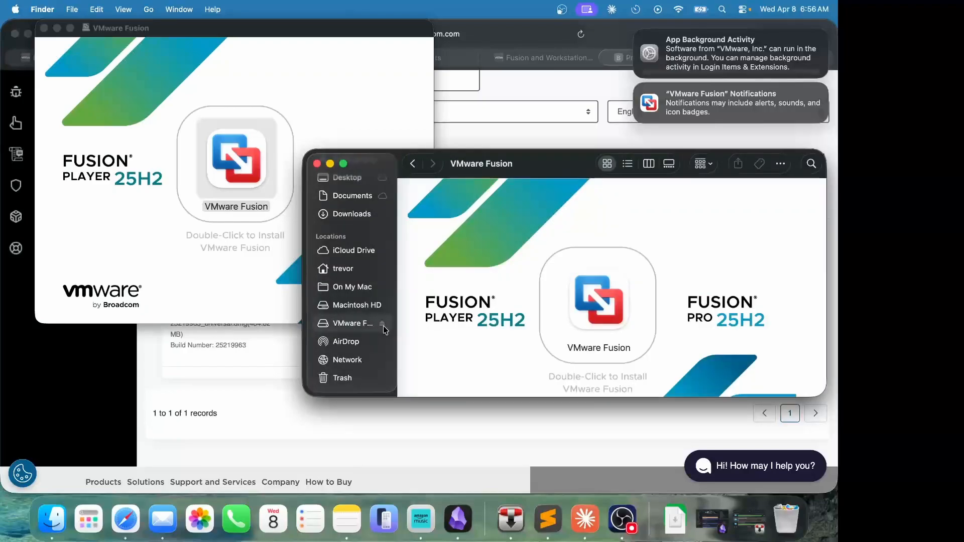